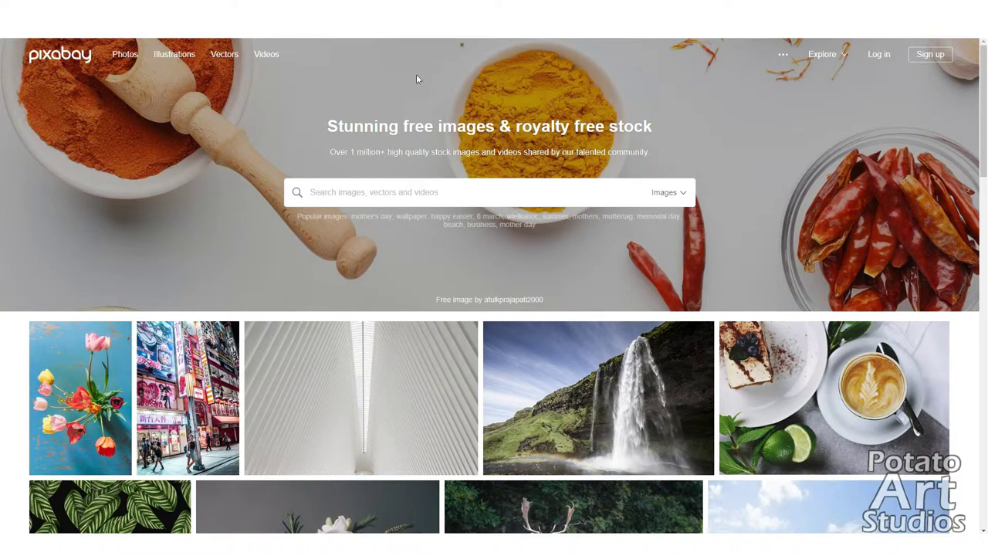
# Search Pixabay for 'guinea pig' and scroll down through the free image results
pyautogui.click(391, 194)
pyautogui.write('guinea pig')
pyautogui.press('Return')
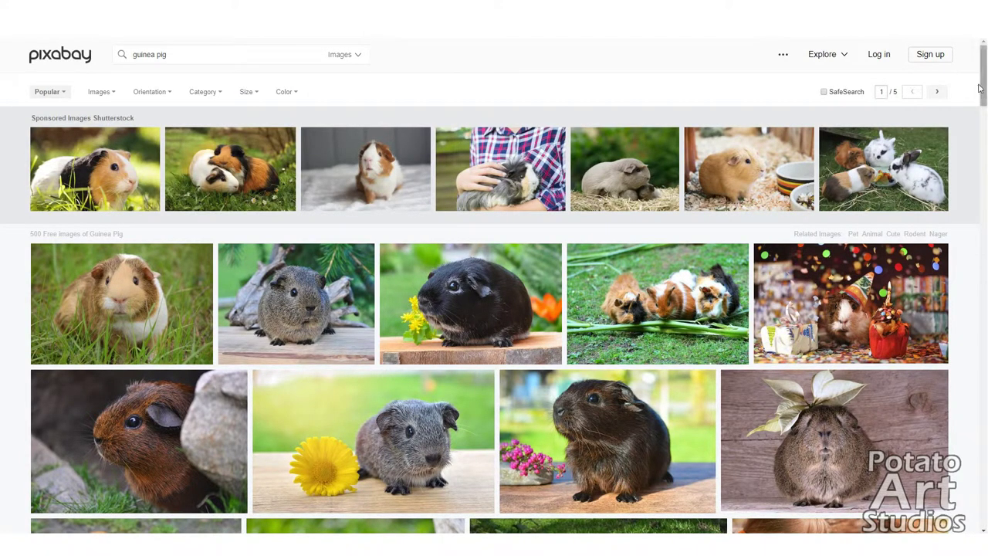
pyautogui.scroll(-1, 494, 287)
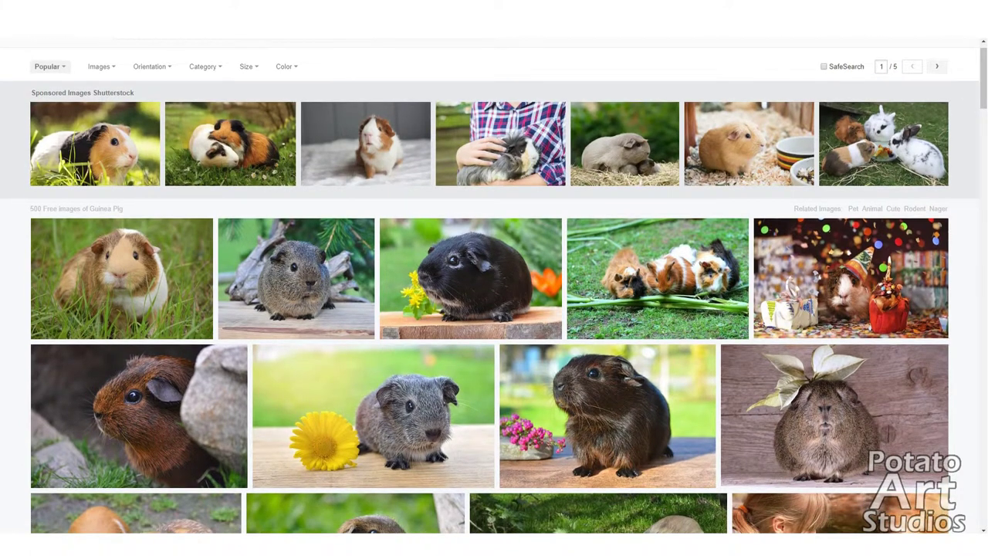
pyautogui.scroll(-1, 980, 81)
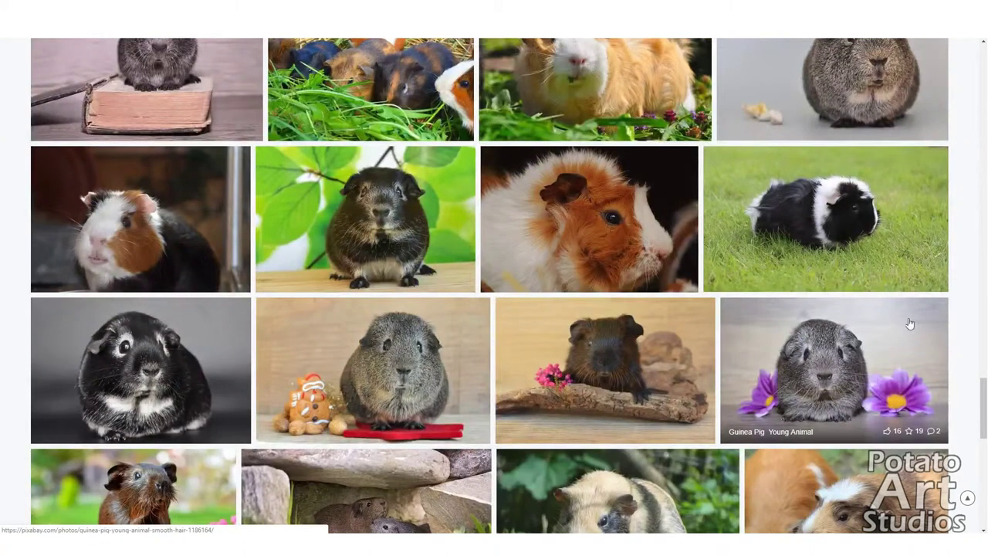
# Open the black-and-white guinea pig on grass photo and bring up its download sizes
pyautogui.click(847, 255)
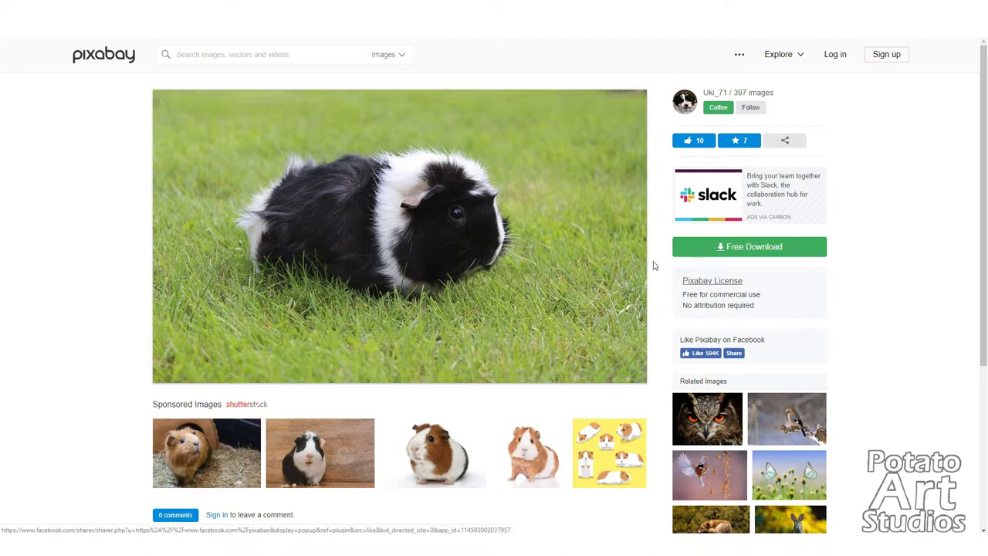
pyautogui.click(777, 252)
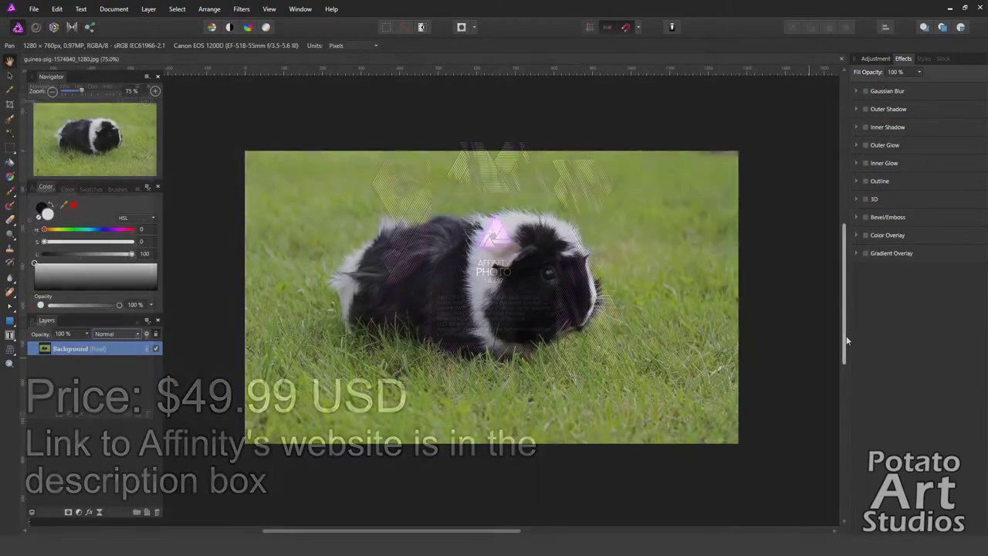
pyautogui.scroll(-1, 847, 330)
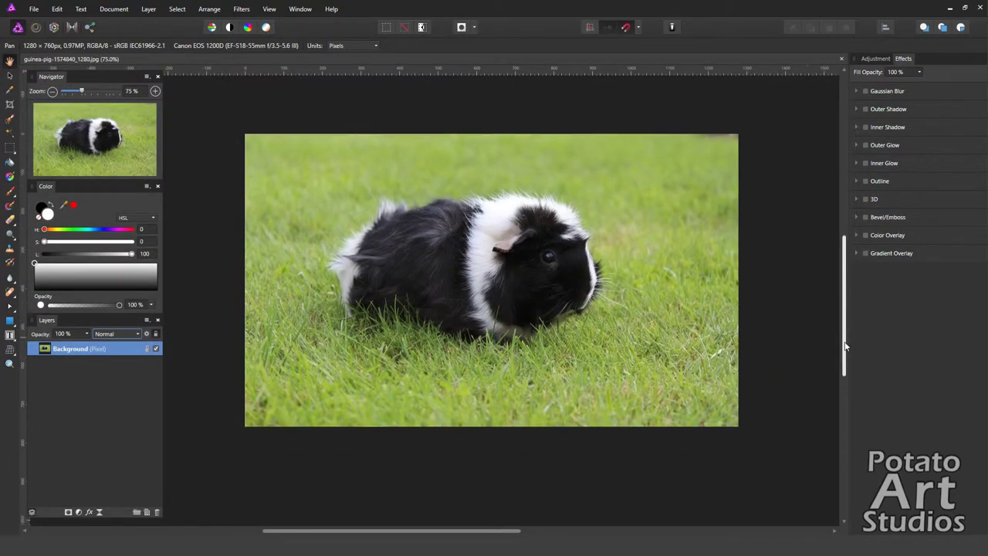
pyautogui.scroll(1, 845, 331)
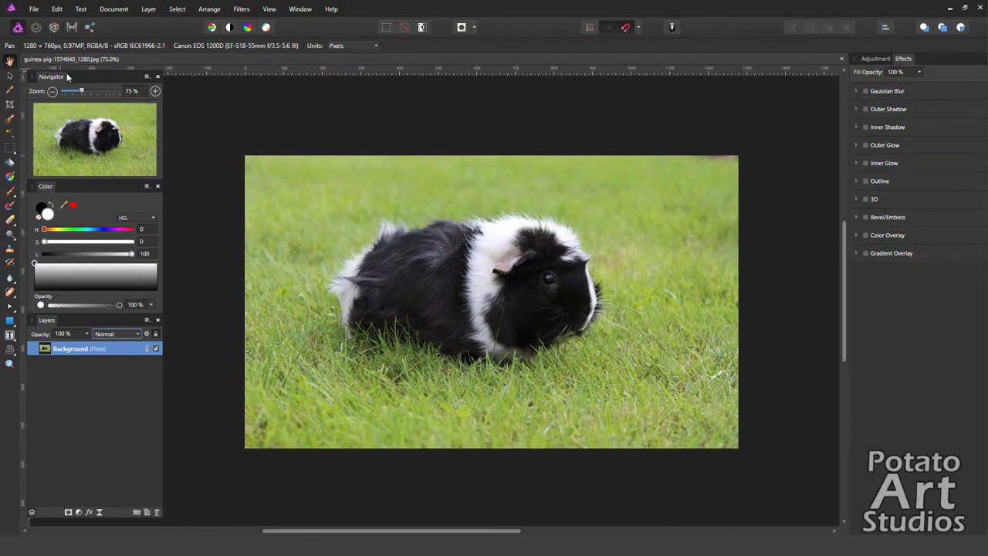
pyautogui.moveTo(80, 74); pyautogui.dragTo(86, 80)
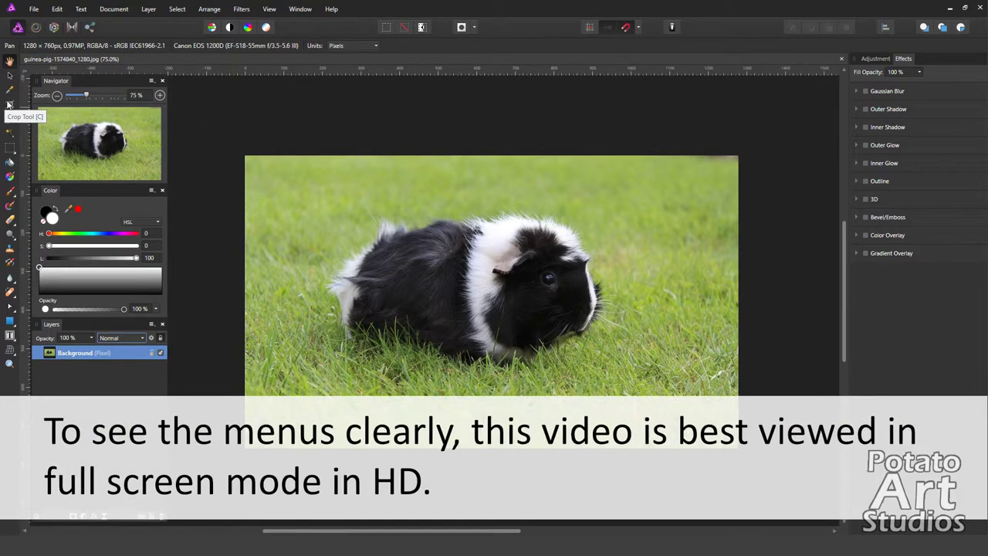
# Crop the photo's right edge inward, leaving it 1167 × 760 px
pyautogui.click(10, 105)
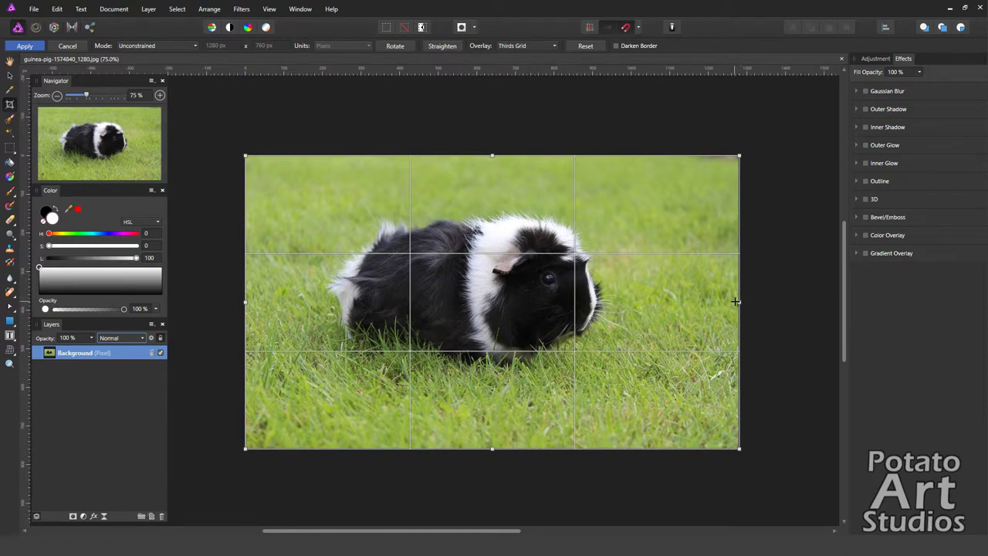
pyautogui.moveTo(739, 302); pyautogui.dragTo(697, 304)
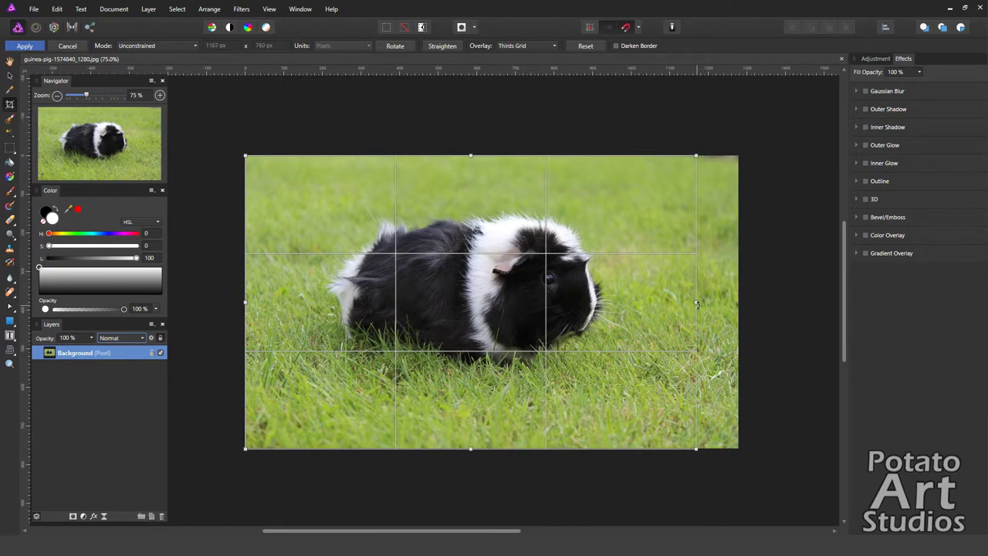
pyautogui.press('Return')
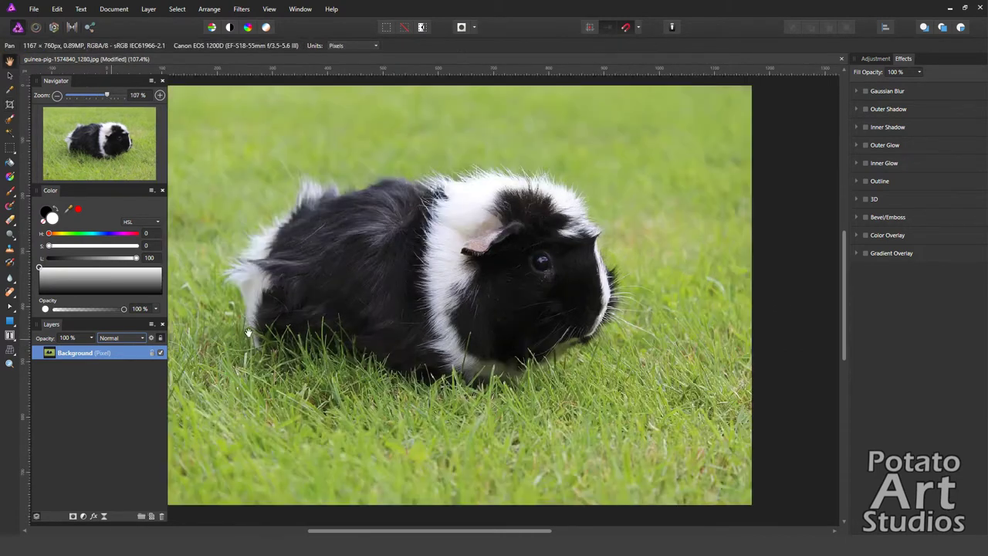
pyautogui.click(56, 95)
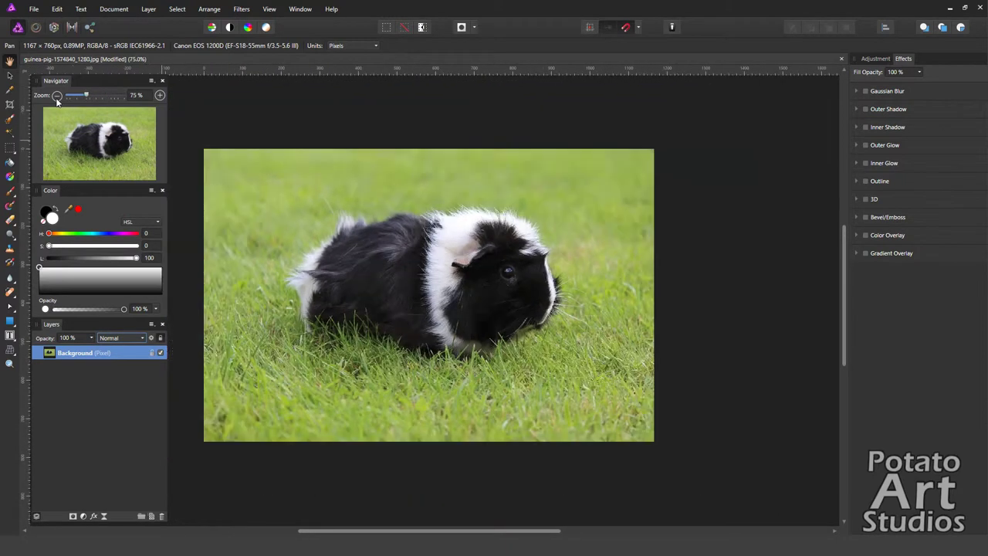
pyautogui.moveTo(100, 148); pyautogui.dragTo(90, 142)
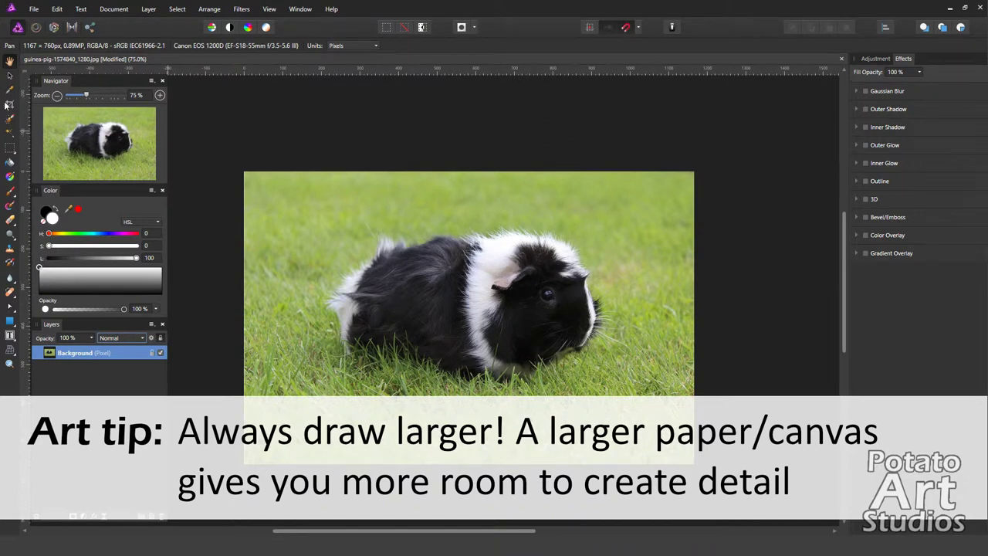
pyautogui.click(9, 105)
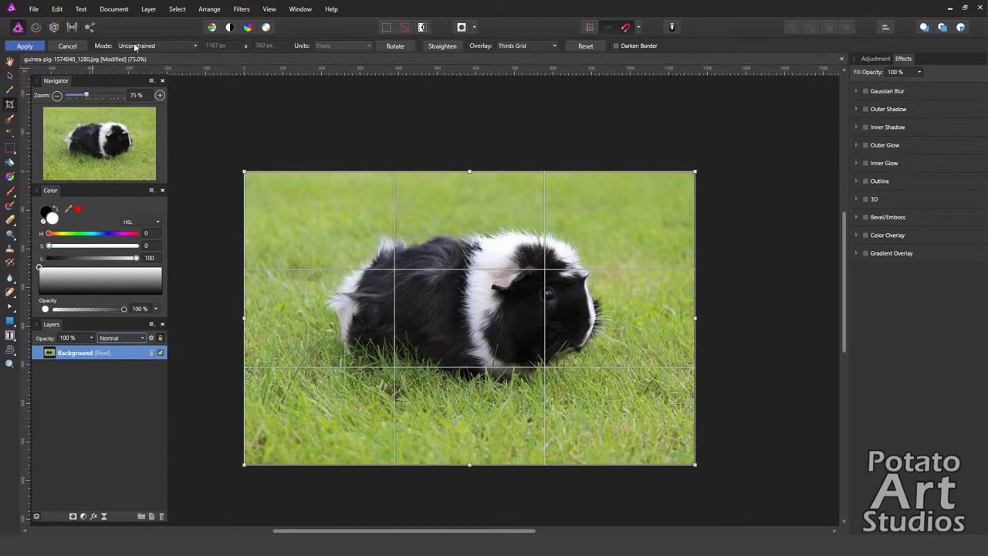
# Set the Crop Tool to a custom ratio of 9 x 12, then swap it to landscape 12 x 9
pyautogui.click(155, 47)
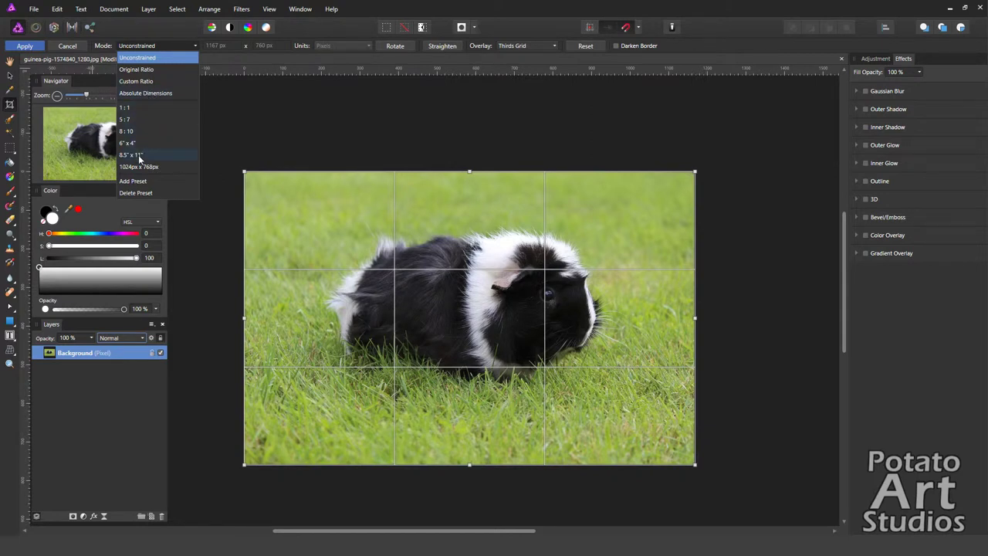
pyautogui.click(136, 81)
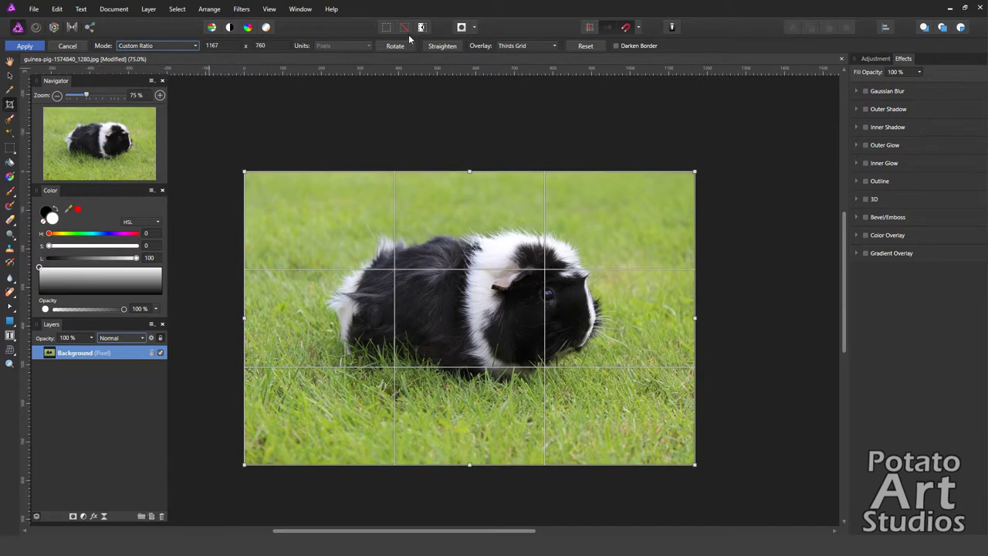
pyautogui.click(230, 45)
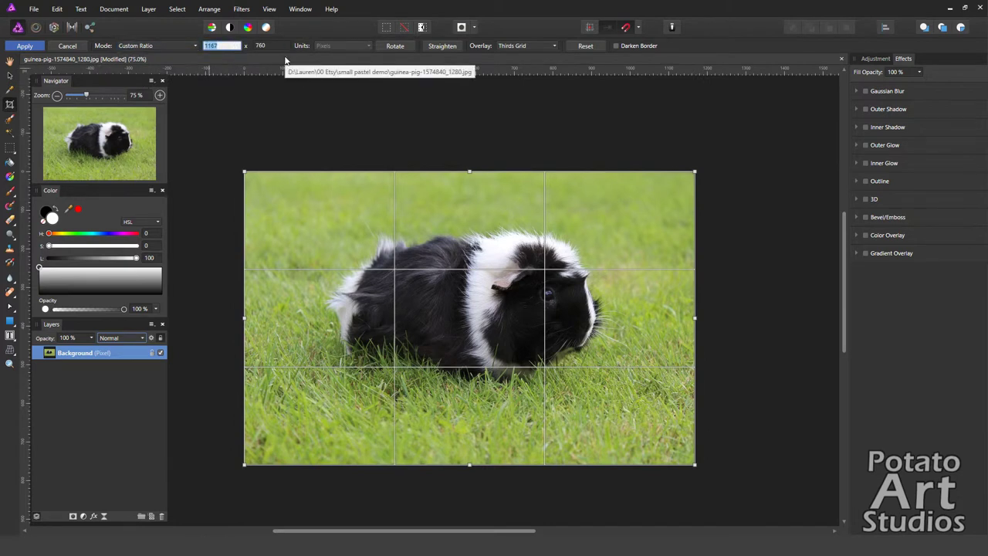
pyautogui.write('9')
pyautogui.press('Tab')
pyautogui.write('12')
pyautogui.press('Tab')
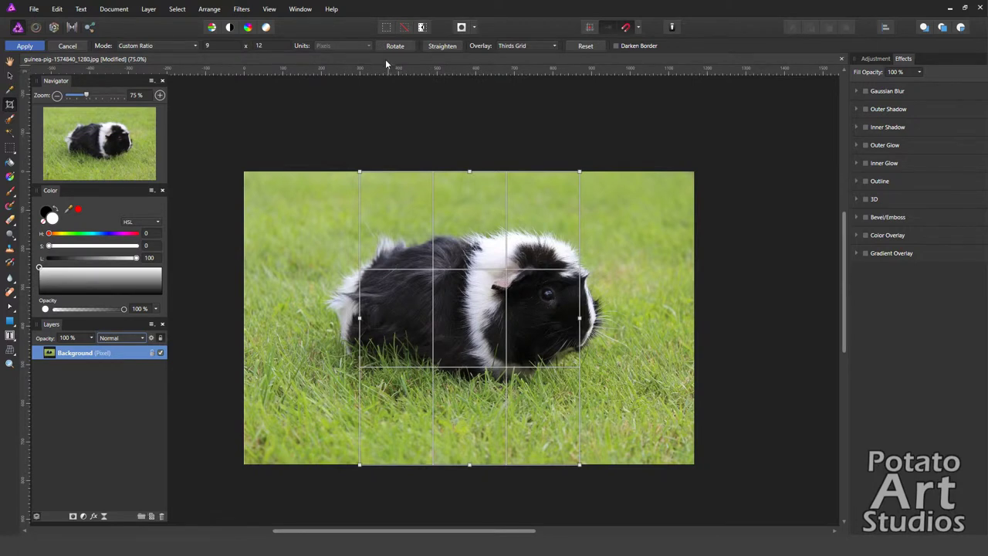
pyautogui.click(400, 46)
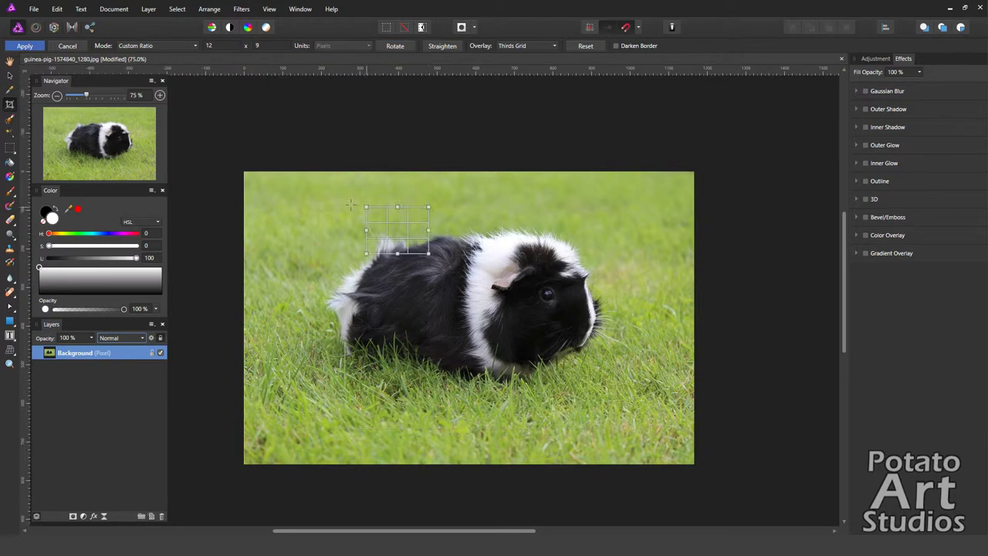
# Draw the 12:9 crop frame across the full image width, centre it vertically, and apply it
pyautogui.moveTo(335, 239); pyautogui.dragTo(467, 271)
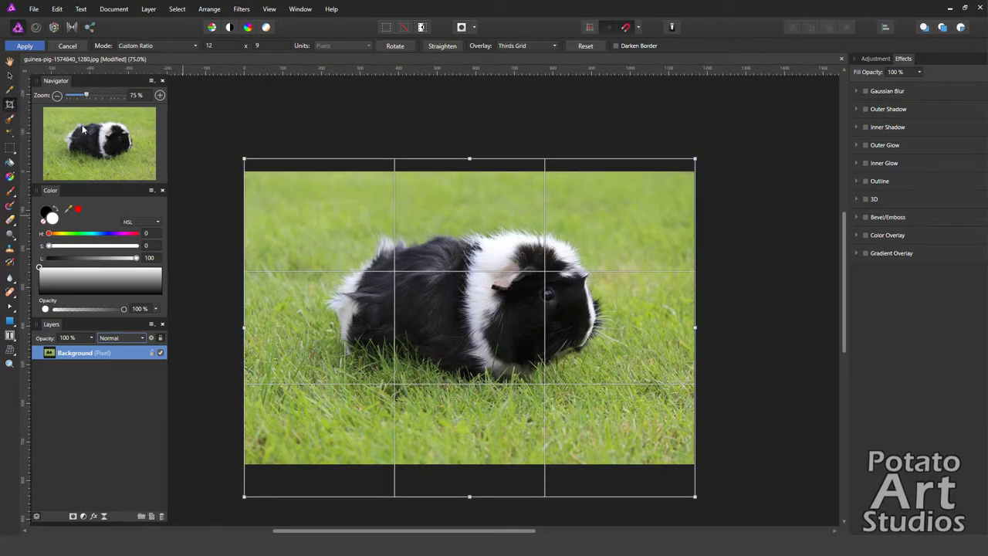
pyautogui.moveTo(87, 143); pyautogui.dragTo(86, 147)
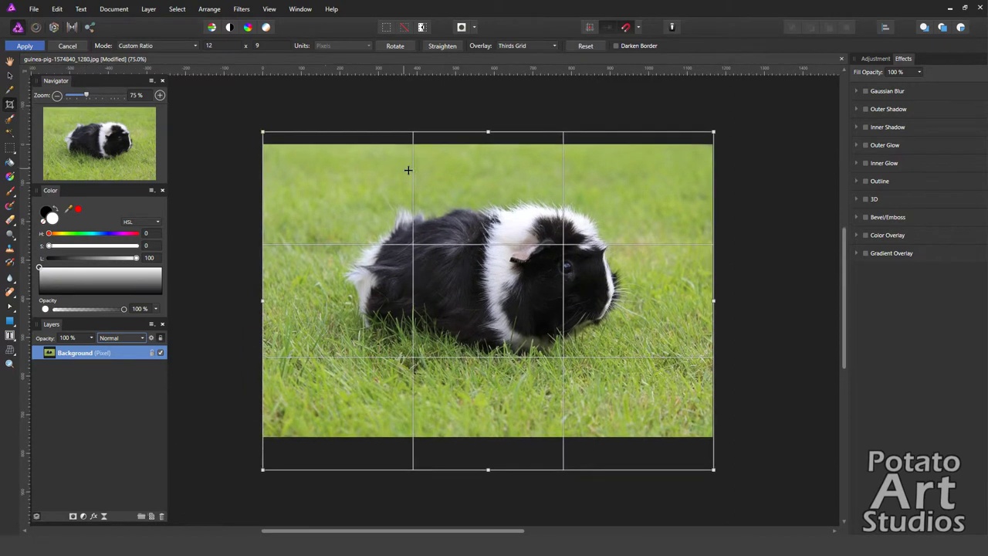
pyautogui.moveTo(443, 173); pyautogui.dragTo(443, 169)
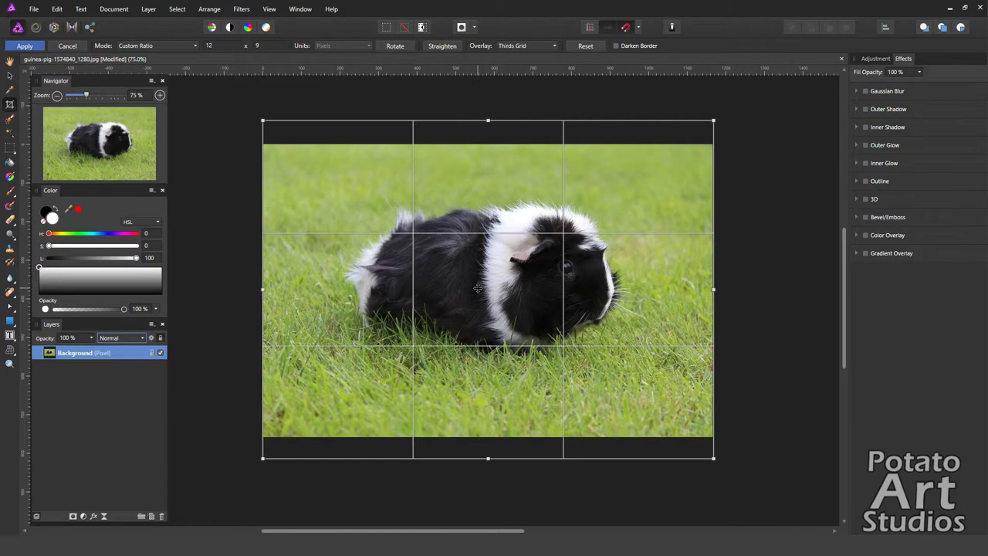
pyautogui.press('Return')
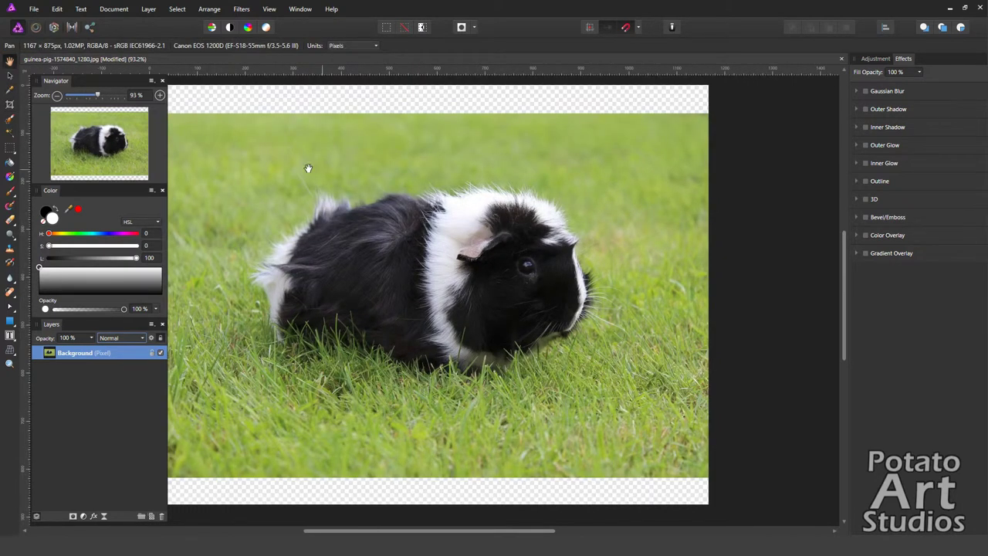
# Zoom out to 75% and add a new empty pixel layer
pyautogui.click(57, 96)
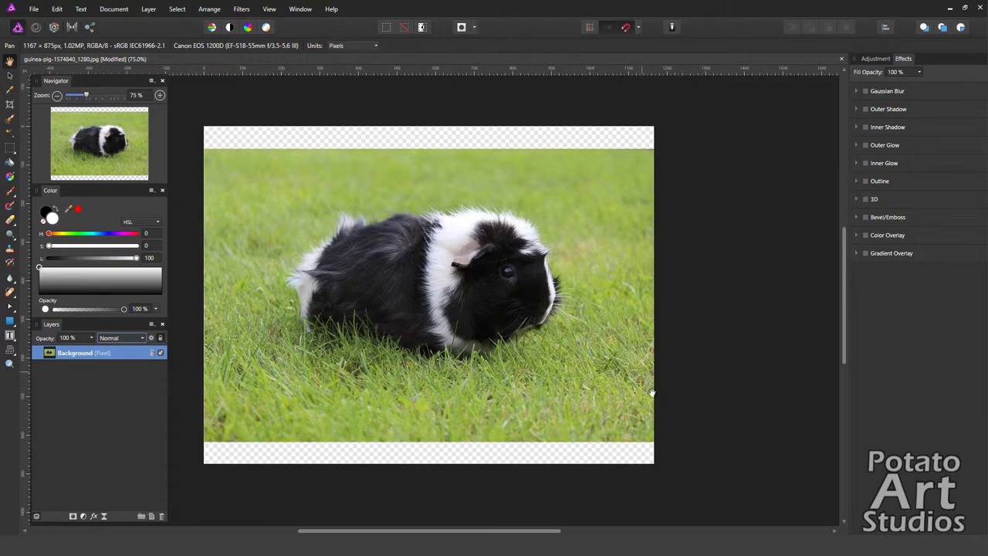
pyautogui.hotkey('ctrl', 'shift', 'n')
pyautogui.press('g')
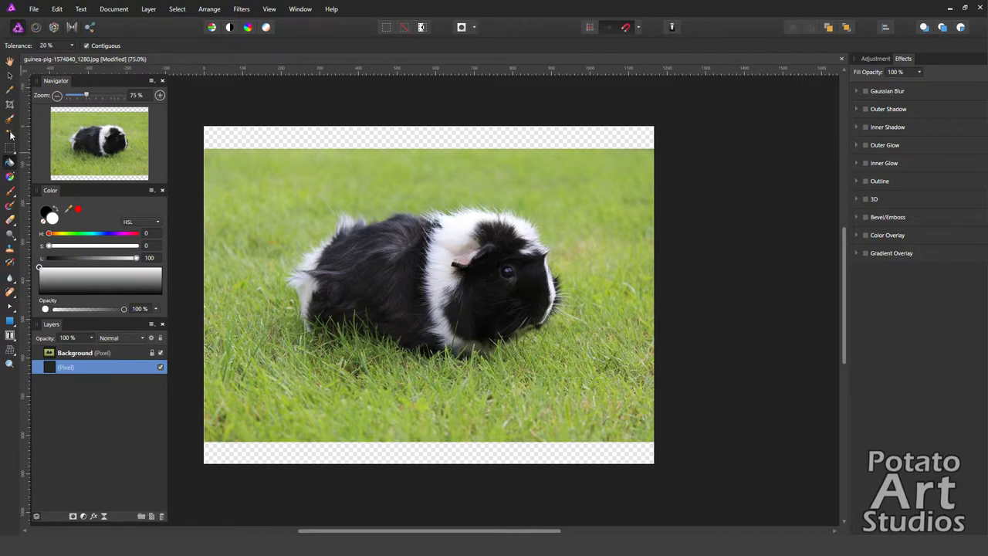
# Sample the grass green from the photo and flood-fill the new pixel layer with it
pyautogui.click(11, 91)
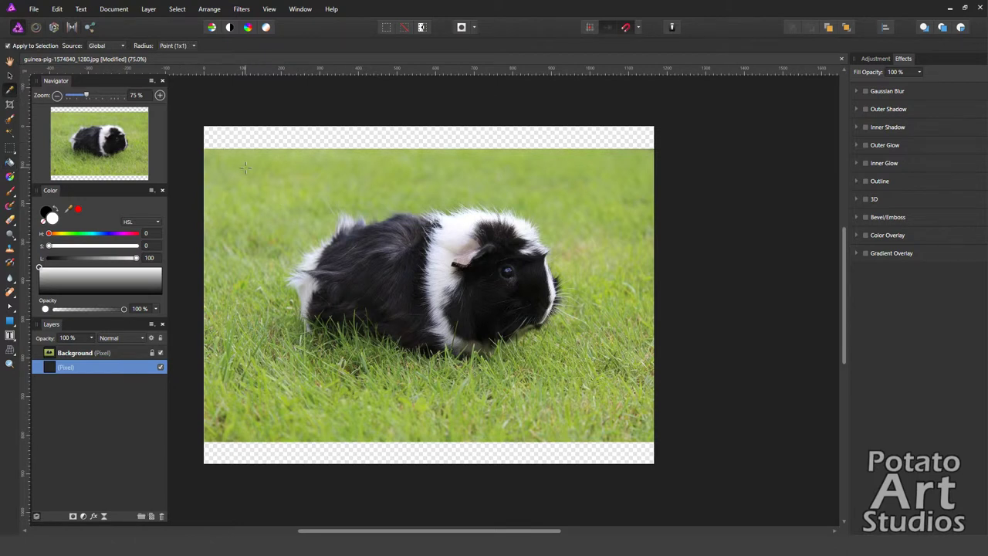
pyautogui.click(246, 167)
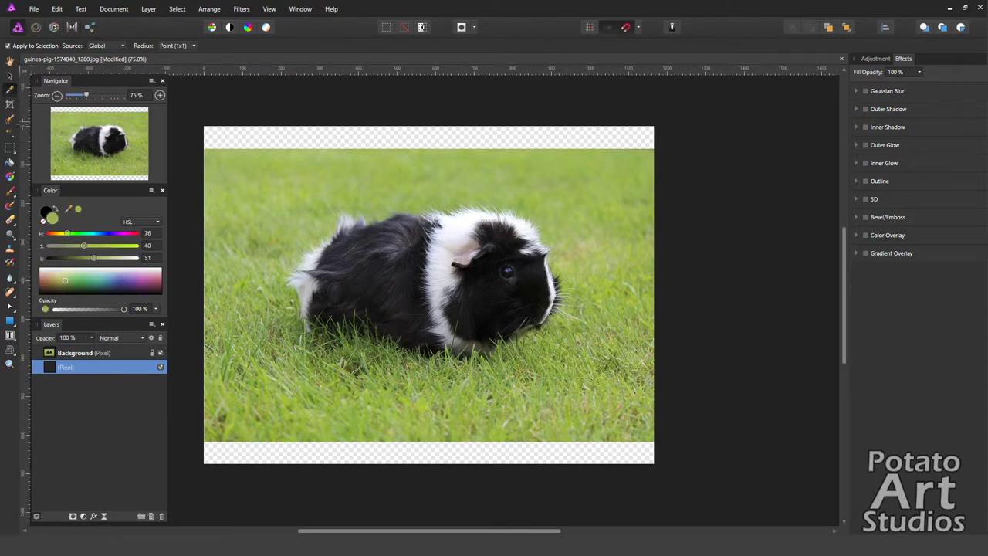
pyautogui.press('g')
pyautogui.click(249, 133)
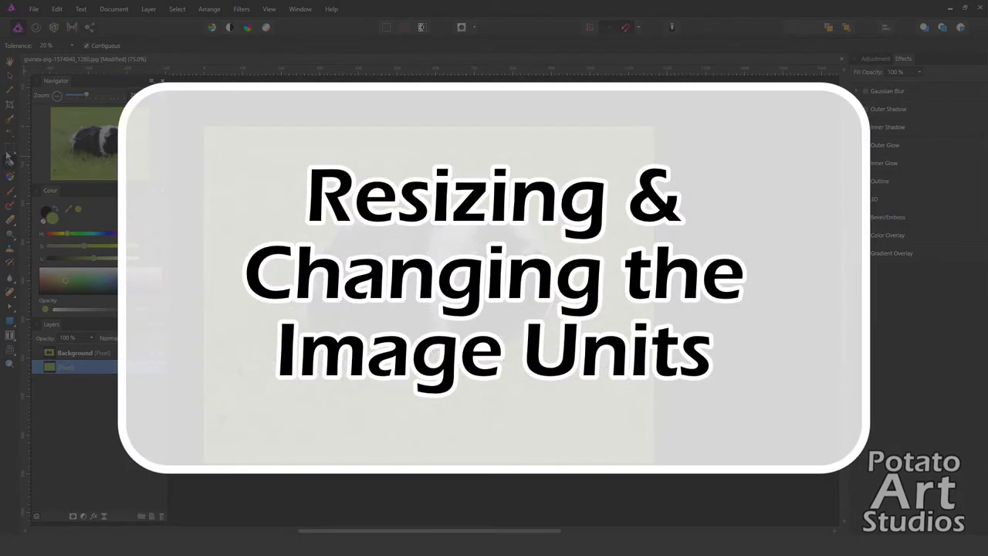
pyautogui.click(8, 155)
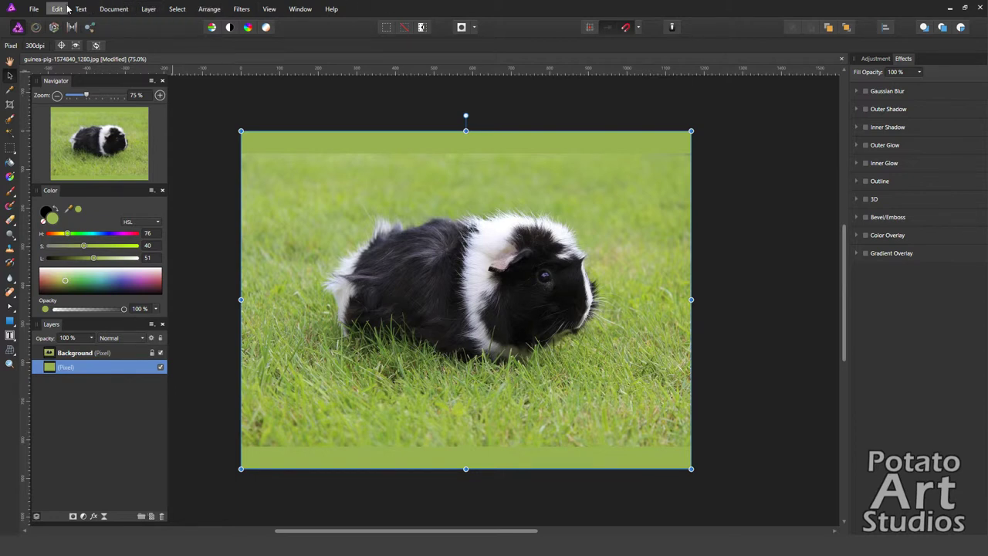
# Resize the document with units in inches, setting height to 9 in so width becomes 12 in
pyautogui.click(114, 8)
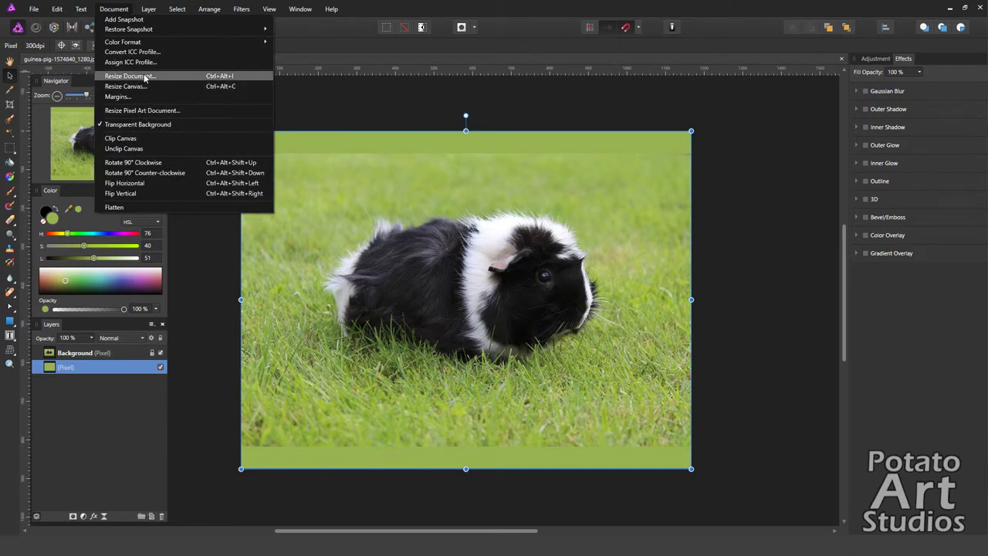
pyautogui.click(145, 78)
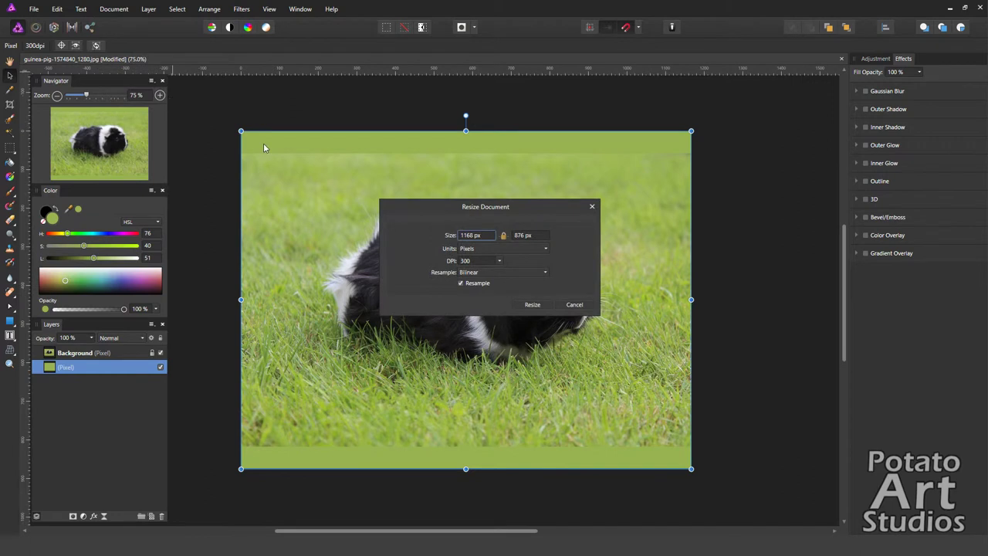
pyautogui.click(487, 248)
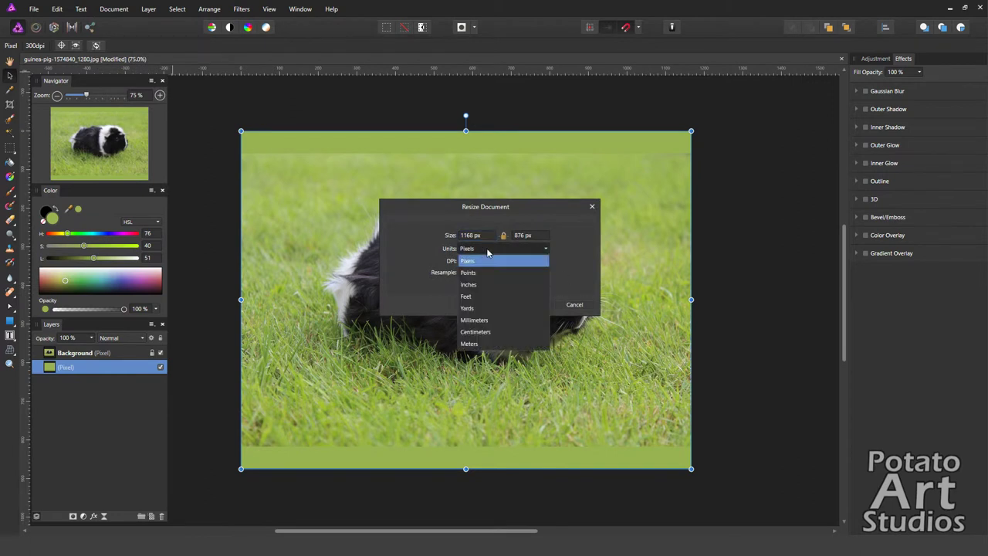
pyautogui.click(489, 284)
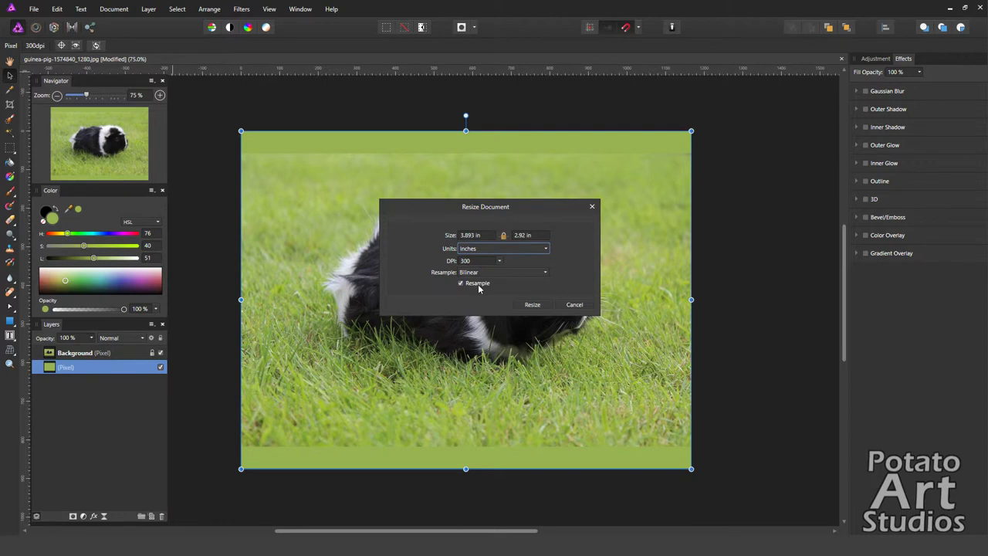
pyautogui.click(528, 237)
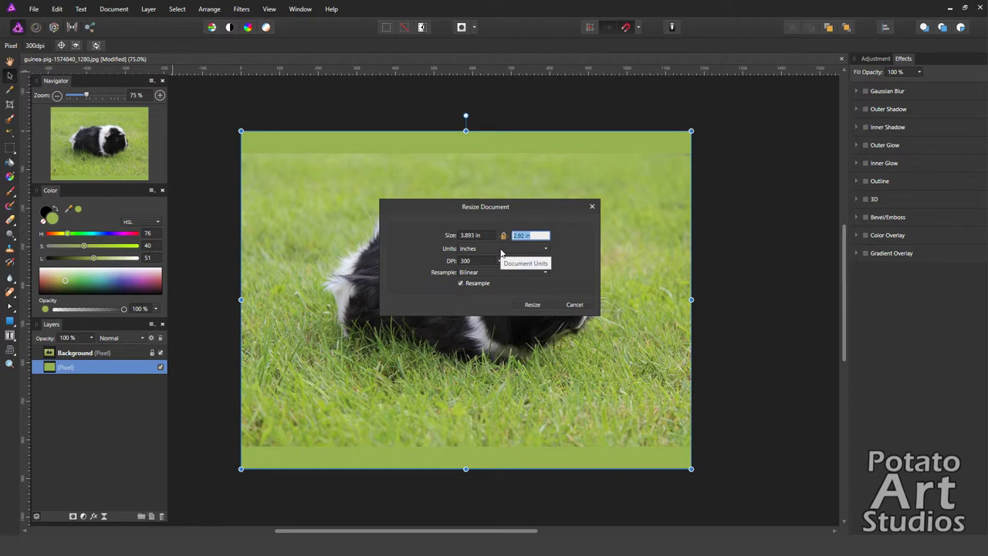
pyautogui.write('9')
pyautogui.press('Tab')
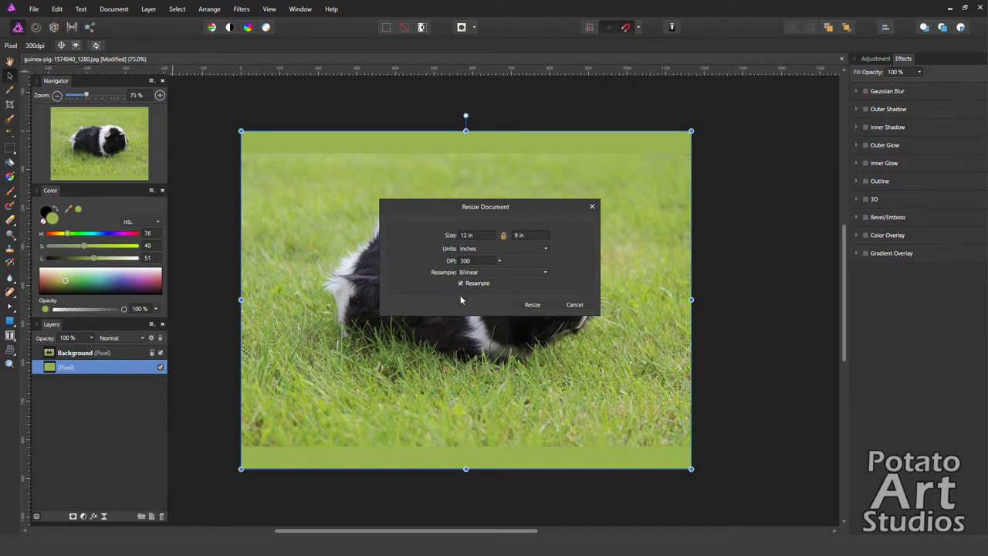
pyautogui.click(533, 305)
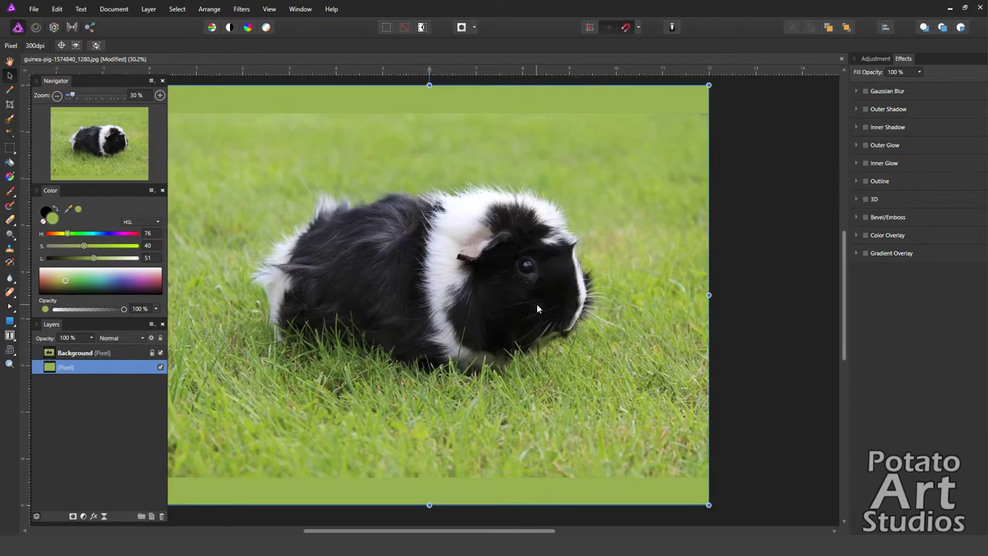
pyautogui.click(94, 133)
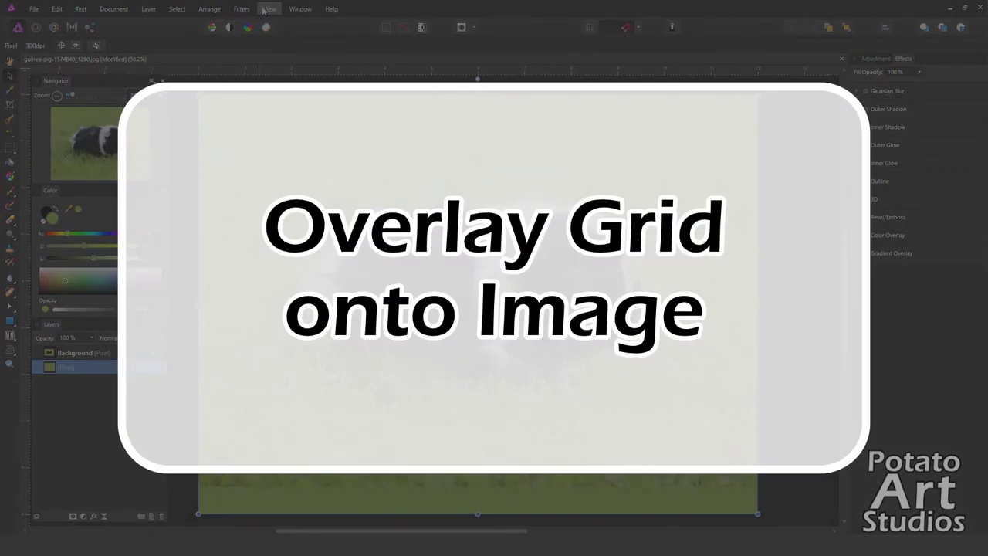
# Open the Grid and Axis Manager from the View menu
pyautogui.click(266, 9)
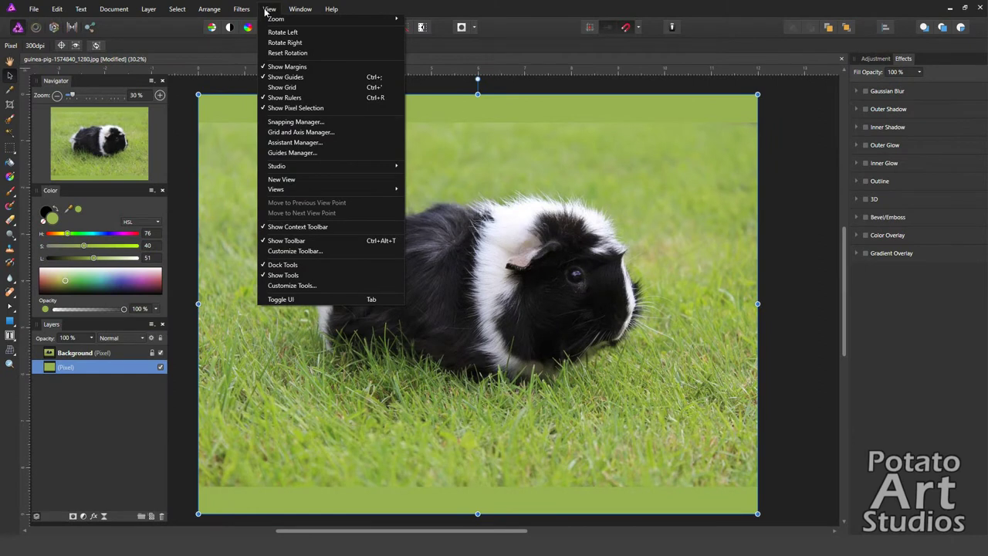
pyautogui.click(297, 134)
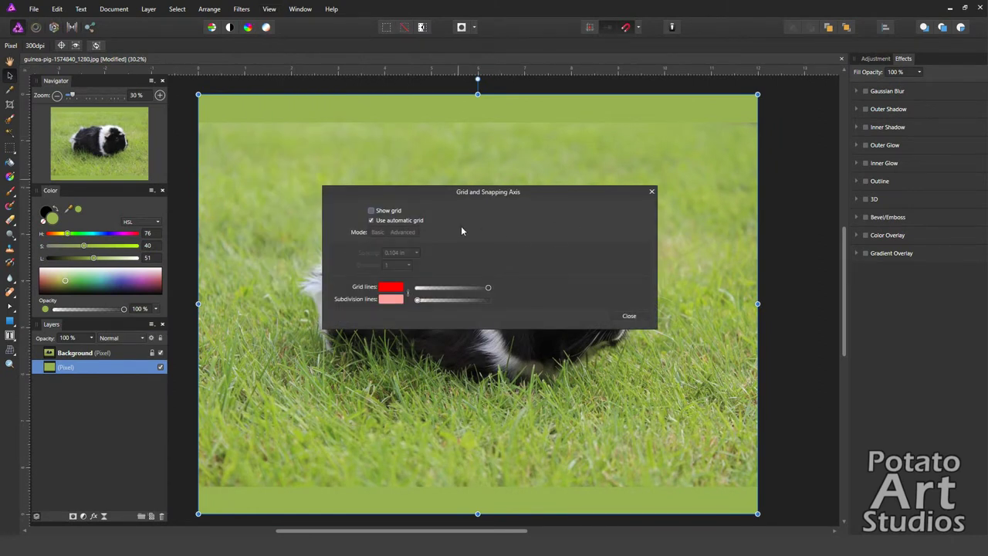
# Show the grid, turn off automatic grid to keep 1 in spacing, and move the dialog aside
pyautogui.click(390, 209)
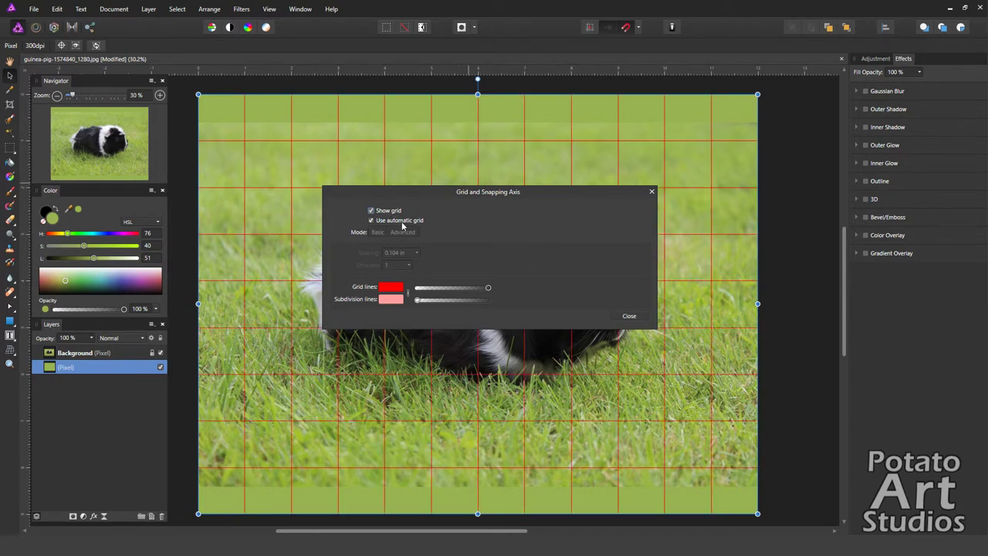
pyautogui.click(402, 224)
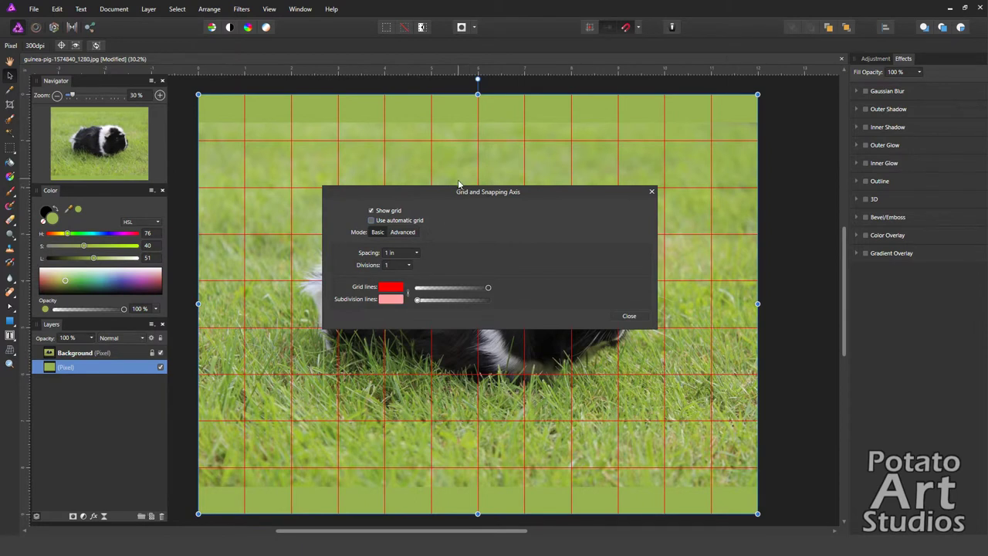
pyautogui.moveTo(461, 194); pyautogui.dragTo(644, 377)
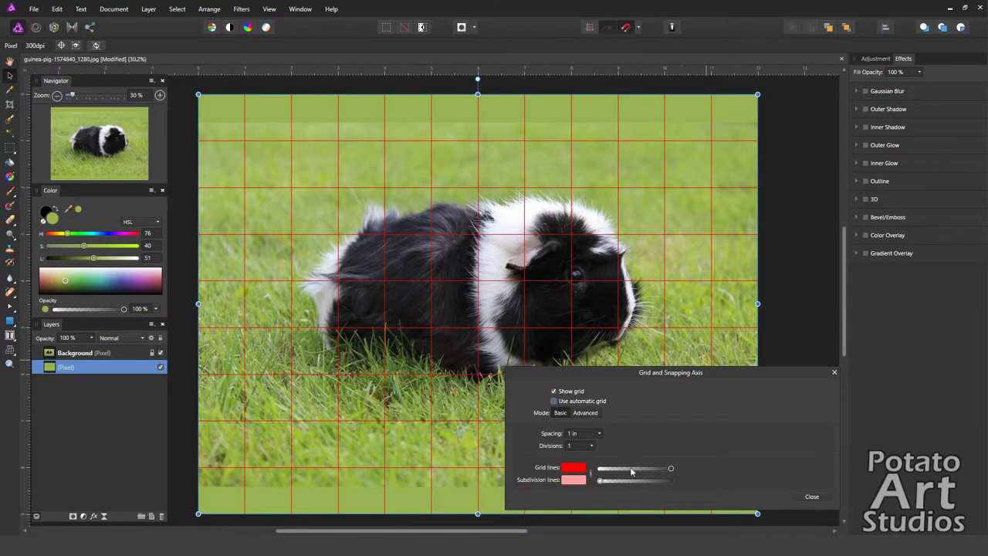
# Change the grid line colour to green, then back to red, and close the Grid and Snapping Axis dialog
pyautogui.click(576, 471)
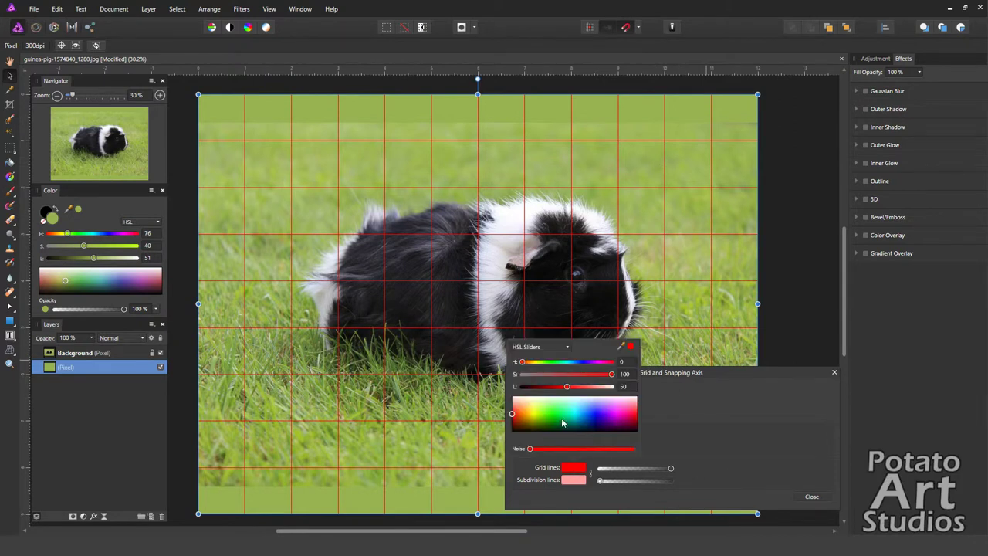
pyautogui.click(549, 362)
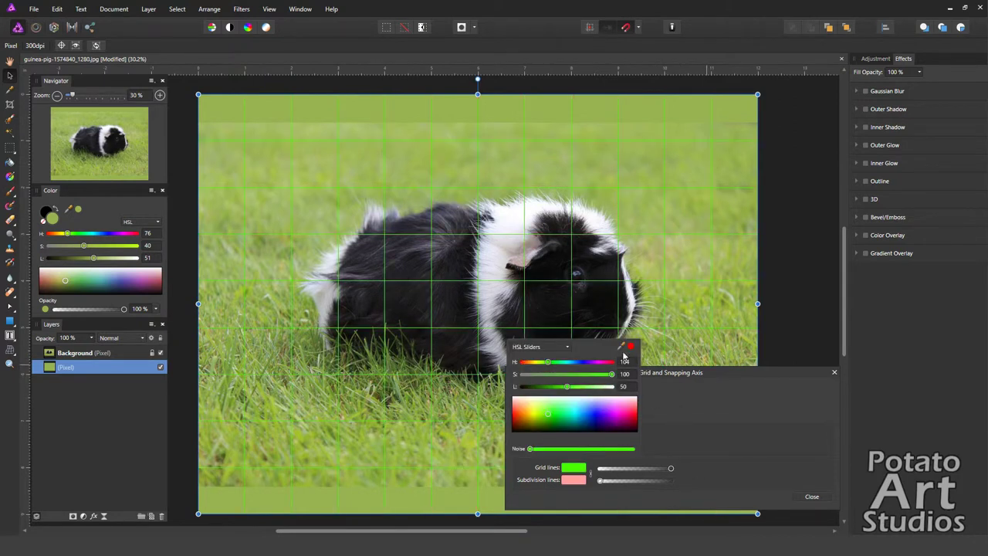
pyautogui.click(579, 468)
pyautogui.click(633, 346)
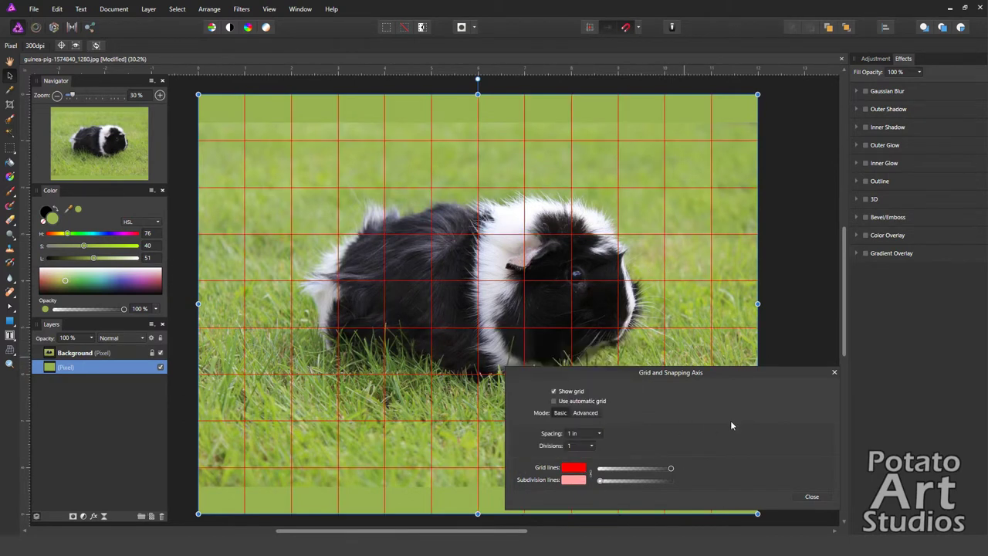
pyautogui.click(812, 498)
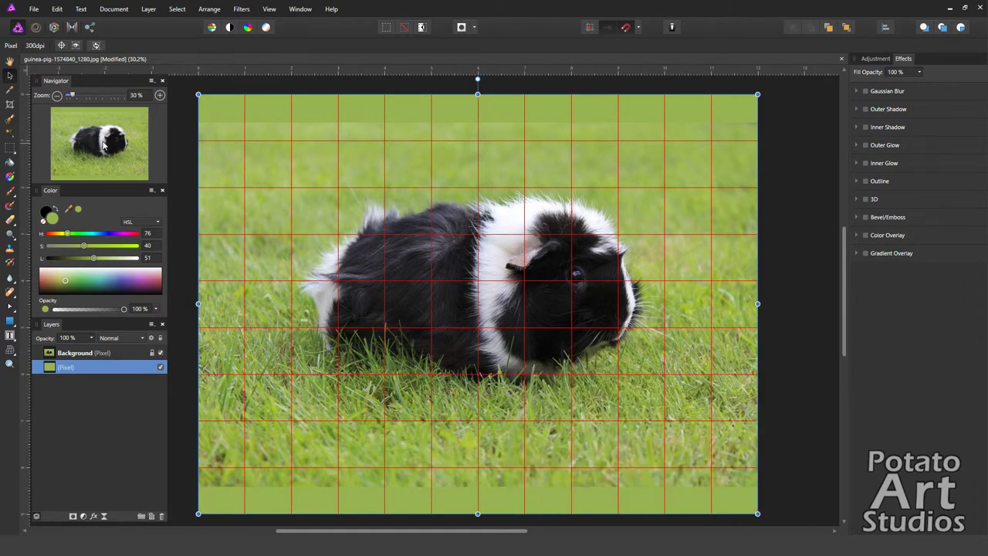
pyautogui.moveTo(91, 146); pyautogui.dragTo(101, 151)
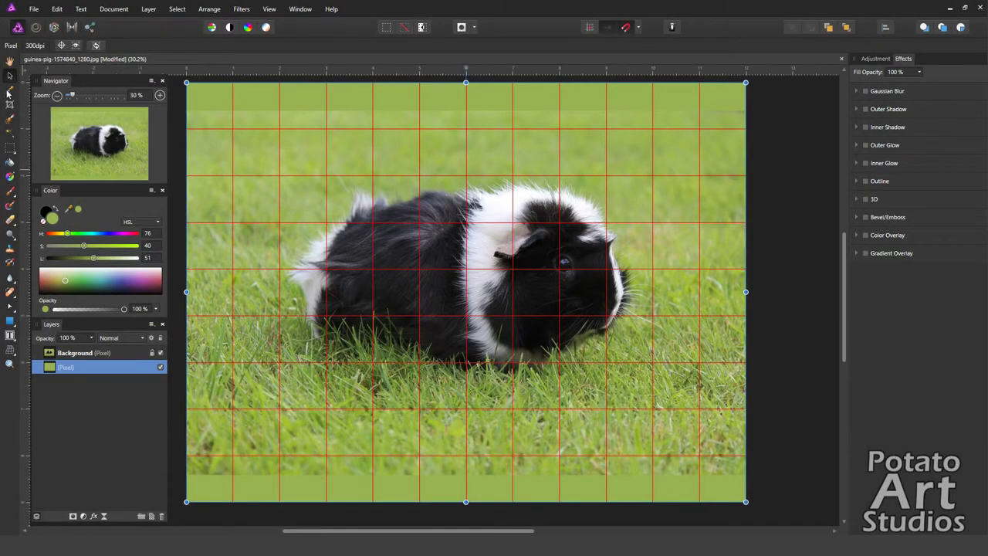
# Switch to the Move Tool and begin darkening the cyan painting colour
pyautogui.click(9, 75)
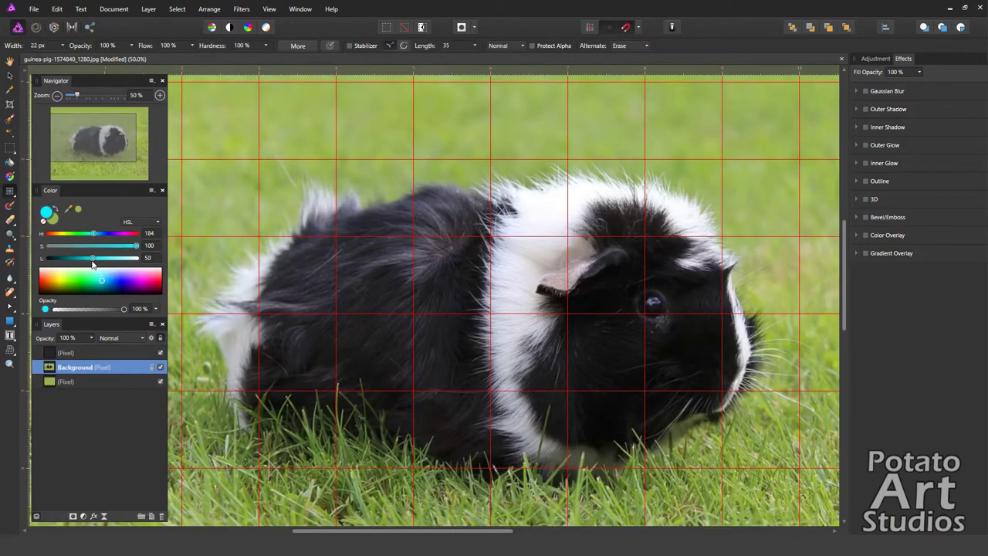
pyautogui.moveTo(94, 263); pyautogui.dragTo(86, 263)
# At 100% zoom, paint trial cyan fur-direction strokes across the black fur, then undo them
pyautogui.click(159, 96)
pyautogui.click(160, 96)
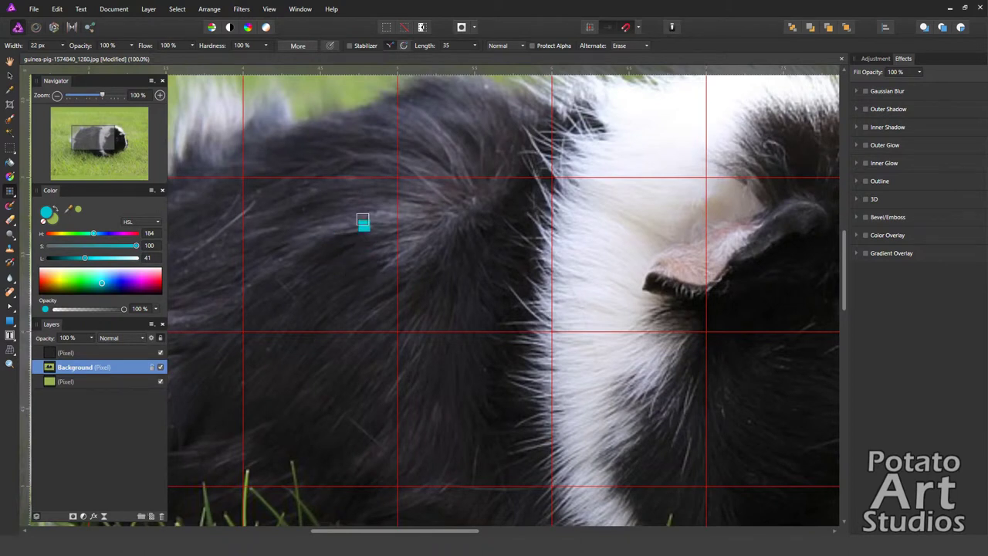
pyautogui.moveTo(386, 216); pyautogui.dragTo(279, 269)
pyautogui.moveTo(358, 247); pyautogui.dragTo(264, 310)
pyautogui.moveTo(365, 269); pyautogui.dragTo(265, 347)
pyautogui.moveTo(392, 290); pyautogui.dragTo(296, 379)
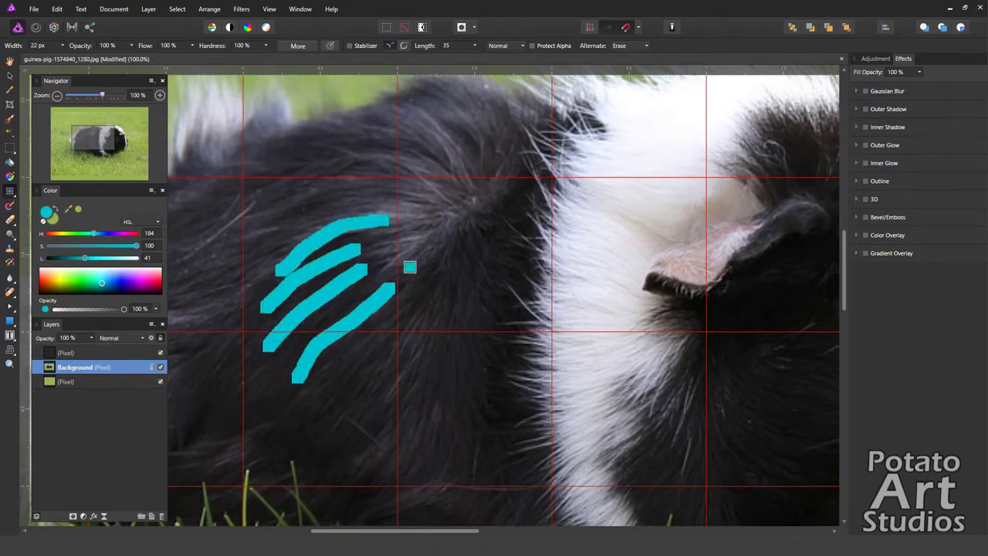
pyautogui.moveTo(407, 265); pyautogui.dragTo(297, 423)
pyautogui.moveTo(408, 335); pyautogui.dragTo(335, 444)
pyautogui.moveTo(396, 396)
pyautogui.mouseDown()
pyautogui.moveTo(409, 381)
pyautogui.moveTo(348, 470)
pyautogui.mouseUp()
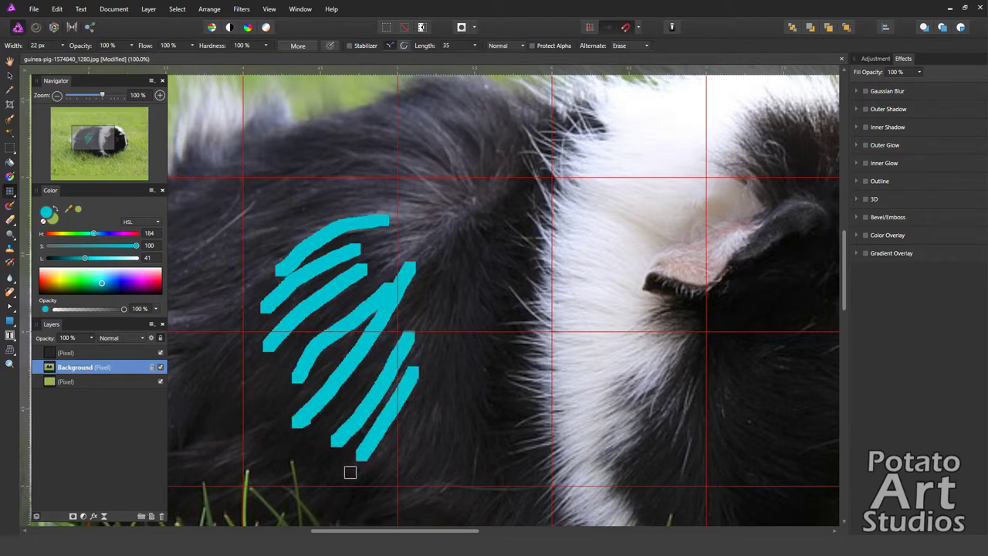
pyautogui.moveTo(419, 417); pyautogui.dragTo(370, 485)
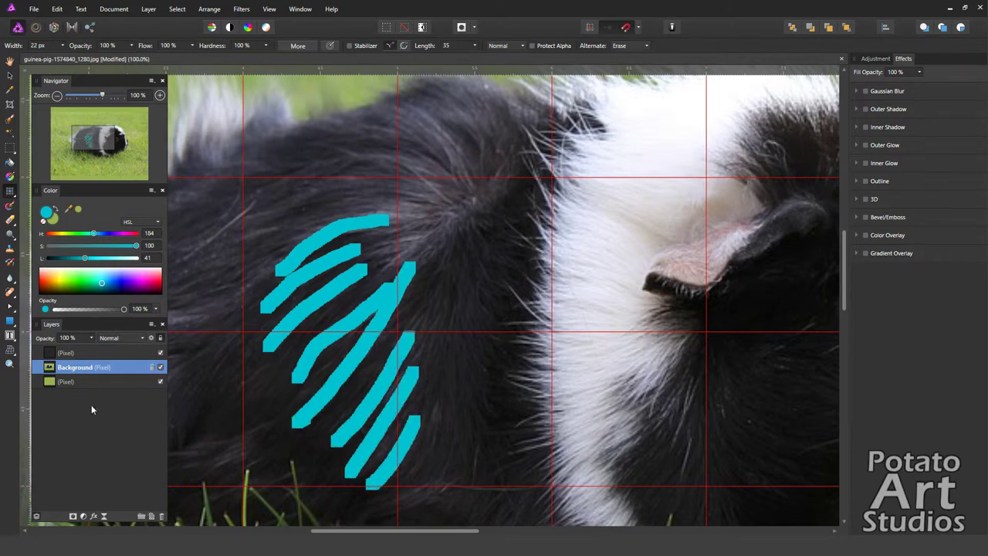
pyautogui.hotkey('ctrl', 'z')
pyautogui.hotkey('ctrl', 'z')
pyautogui.hotkey('ctrl', 'z')
pyautogui.hotkey('ctrl', 'z')
pyautogui.hotkey('ctrl', 'z')
pyautogui.hotkey('ctrl', 'z')
pyautogui.hotkey('ctrl', 'z')
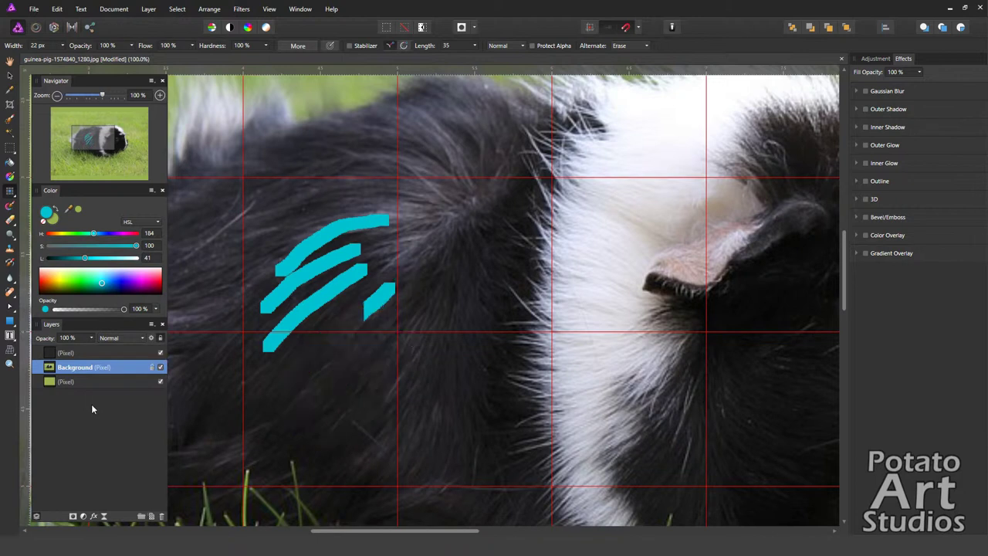
pyautogui.hotkey('ctrl', 'z')
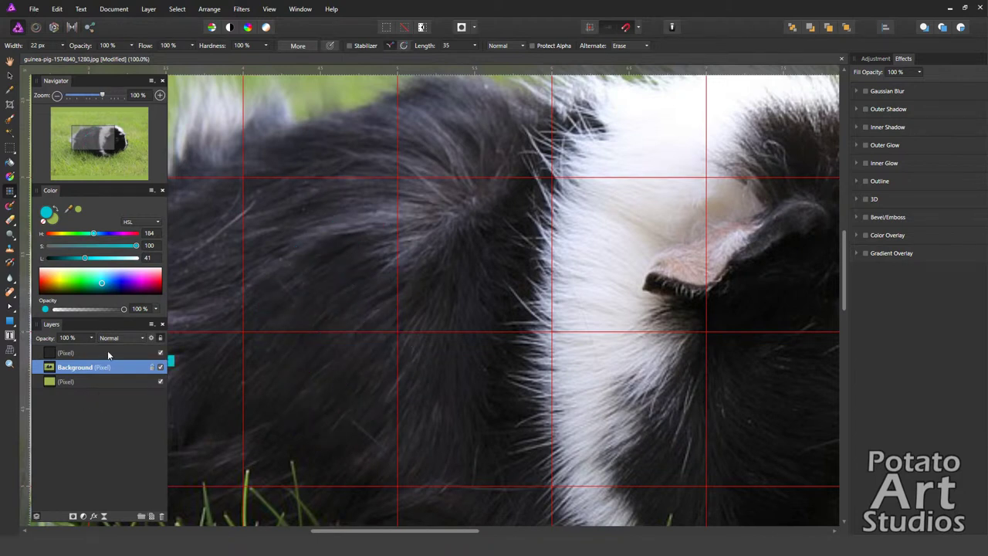
# On the top layer at 50% zoom, trace the back, the white–black fur boundary and the body's left side in cyan
pyautogui.click(108, 353)
pyautogui.click(57, 96)
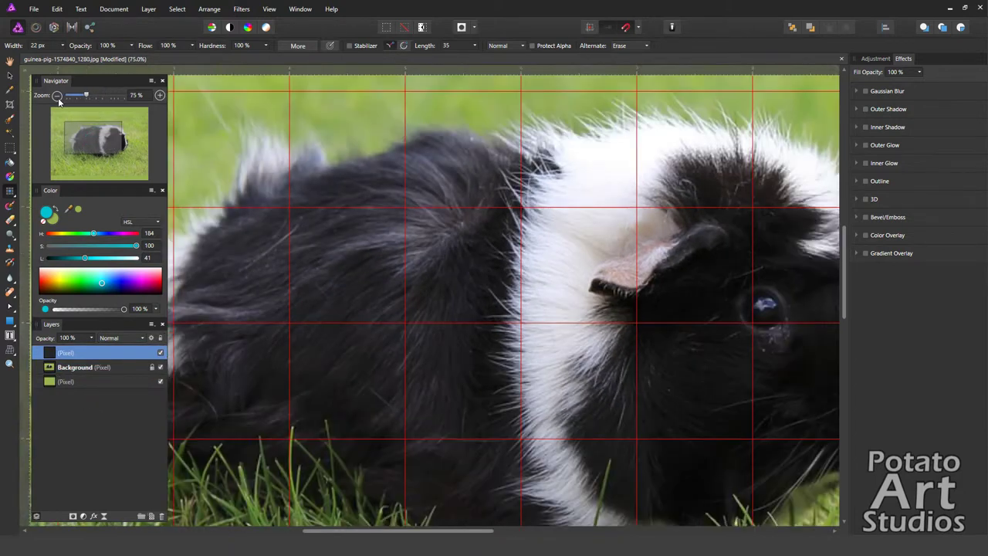
pyautogui.click(57, 95)
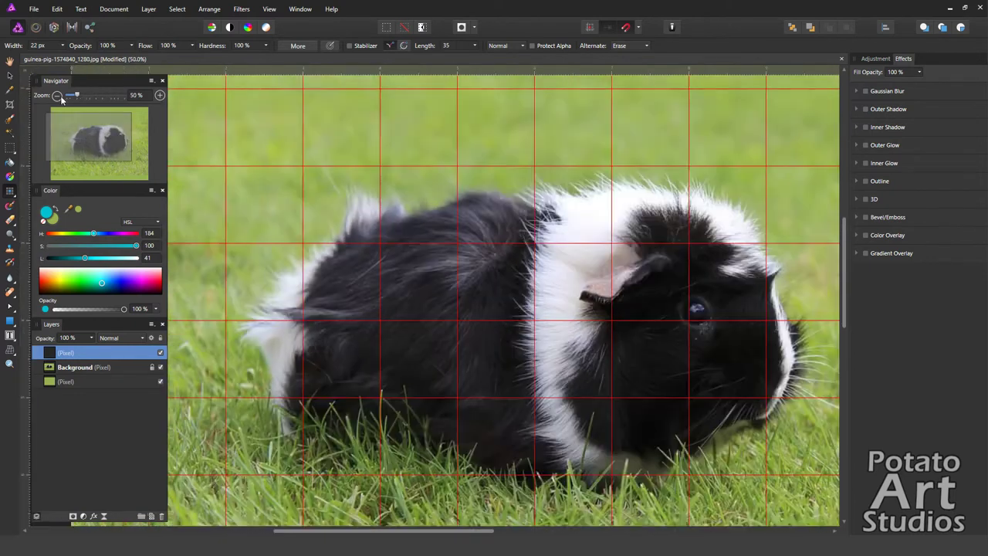
pyautogui.moveTo(557, 204)
pyautogui.mouseDown()
pyautogui.moveTo(489, 196)
pyautogui.moveTo(417, 213)
pyautogui.moveTo(369, 199)
pyautogui.moveTo(247, 335)
pyautogui.moveTo(288, 422)
pyautogui.moveTo(538, 484)
pyautogui.moveTo(637, 493)
pyautogui.moveTo(763, 416)
pyautogui.moveTo(796, 328)
pyautogui.moveTo(761, 241)
pyautogui.moveTo(711, 193)
pyautogui.moveTo(597, 186)
pyautogui.moveTo(550, 203)
pyautogui.mouseUp()
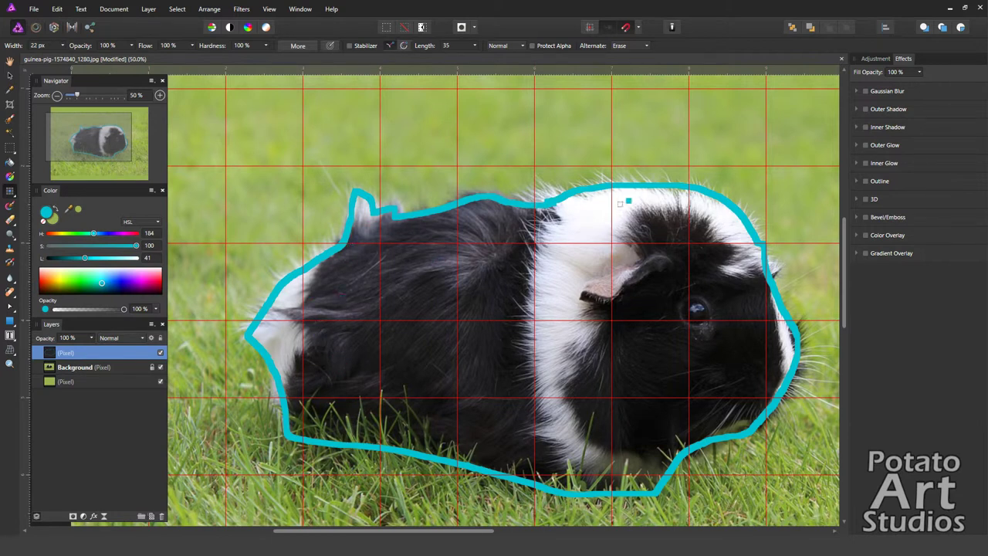
pyautogui.moveTo(565, 220)
pyautogui.mouseDown()
pyautogui.moveTo(543, 205)
pyautogui.moveTo(556, 226)
pyautogui.moveTo(534, 249)
pyautogui.moveTo(538, 353)
pyautogui.moveTo(553, 445)
pyautogui.moveTo(599, 477)
pyautogui.mouseUp()
pyautogui.moveTo(599, 310)
pyautogui.mouseDown()
pyautogui.moveTo(568, 375)
pyautogui.moveTo(572, 407)
pyautogui.moveTo(601, 443)
pyautogui.moveTo(674, 462)
pyautogui.mouseUp()
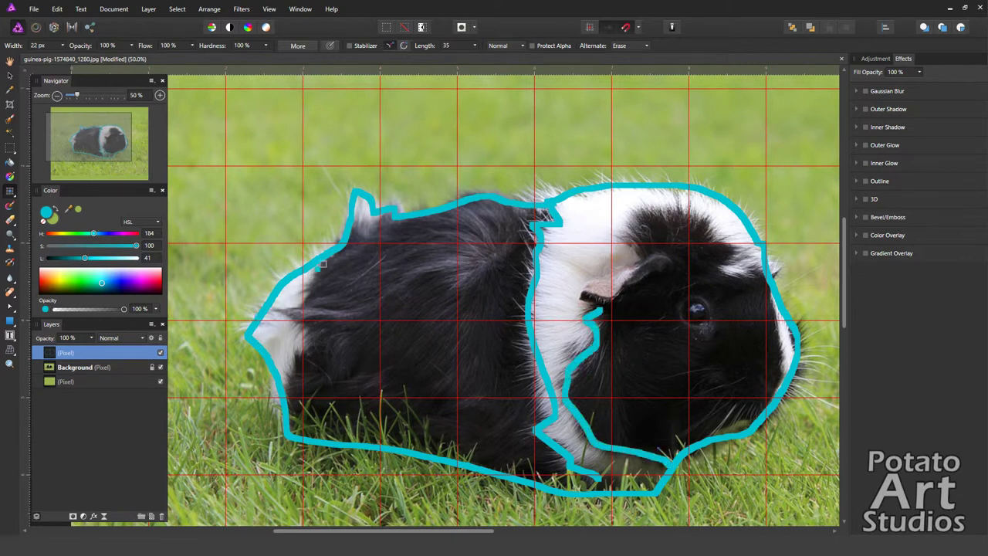
pyautogui.moveTo(323, 265)
pyautogui.mouseDown()
pyautogui.moveTo(322, 299)
pyautogui.moveTo(289, 308)
pyautogui.moveTo(314, 332)
pyautogui.moveTo(294, 360)
pyautogui.moveTo(289, 403)
pyautogui.mouseUp()
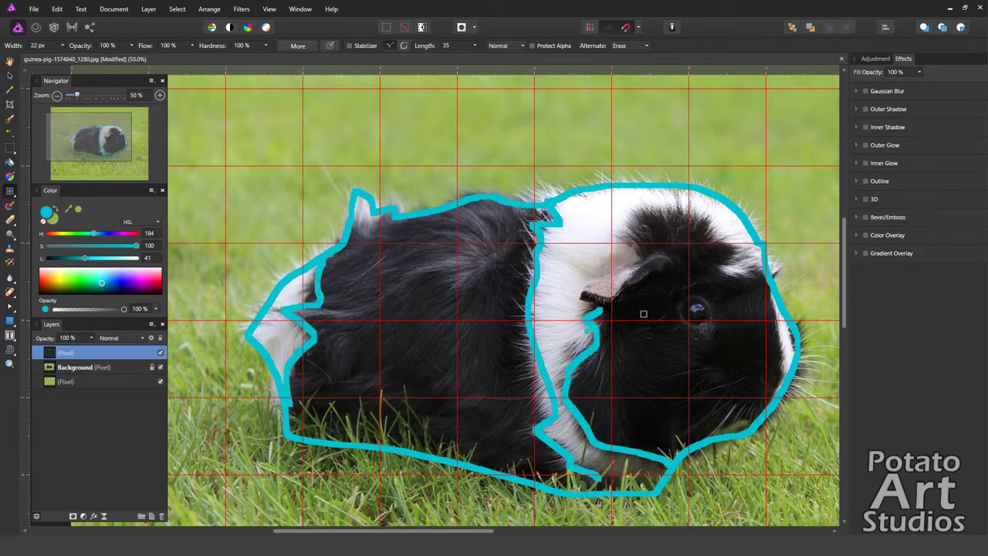
# Outline the head, cheek, ear and eye, then hide the photo to check the outline
pyautogui.moveTo(648, 258)
pyautogui.mouseDown()
pyautogui.moveTo(642, 213)
pyautogui.moveTo(705, 226)
pyautogui.moveTo(724, 250)
pyautogui.moveTo(722, 265)
pyautogui.moveTo(768, 271)
pyautogui.mouseUp()
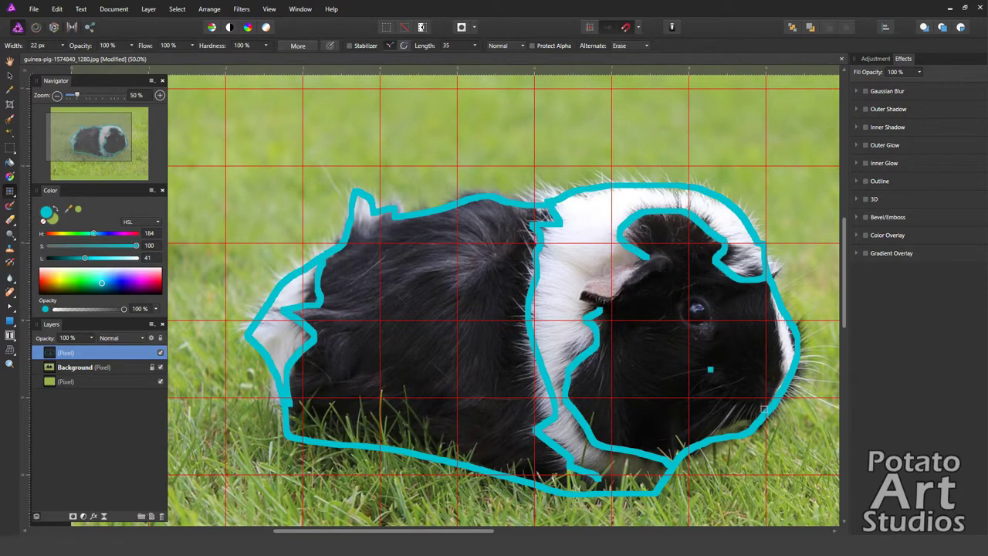
pyautogui.moveTo(599, 366); pyautogui.dragTo(618, 352)
pyautogui.moveTo(91, 133); pyautogui.dragTo(109, 142)
pyautogui.moveTo(471, 207)
pyautogui.mouseDown()
pyautogui.moveTo(397, 230)
pyautogui.moveTo(391, 244)
pyautogui.moveTo(411, 253)
pyautogui.moveTo(478, 210)
pyautogui.mouseUp()
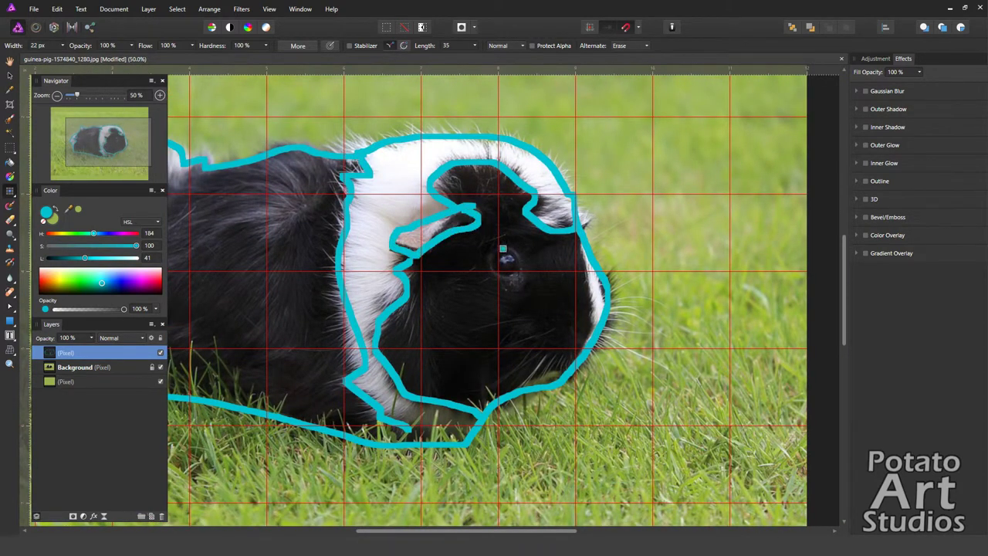
pyautogui.moveTo(504, 247)
pyautogui.mouseDown()
pyautogui.moveTo(496, 264)
pyautogui.moveTo(513, 258)
pyautogui.mouseUp()
pyautogui.moveTo(108, 145)
pyautogui.mouseDown()
pyautogui.moveTo(122, 146)
pyautogui.moveTo(97, 142)
pyautogui.mouseUp()
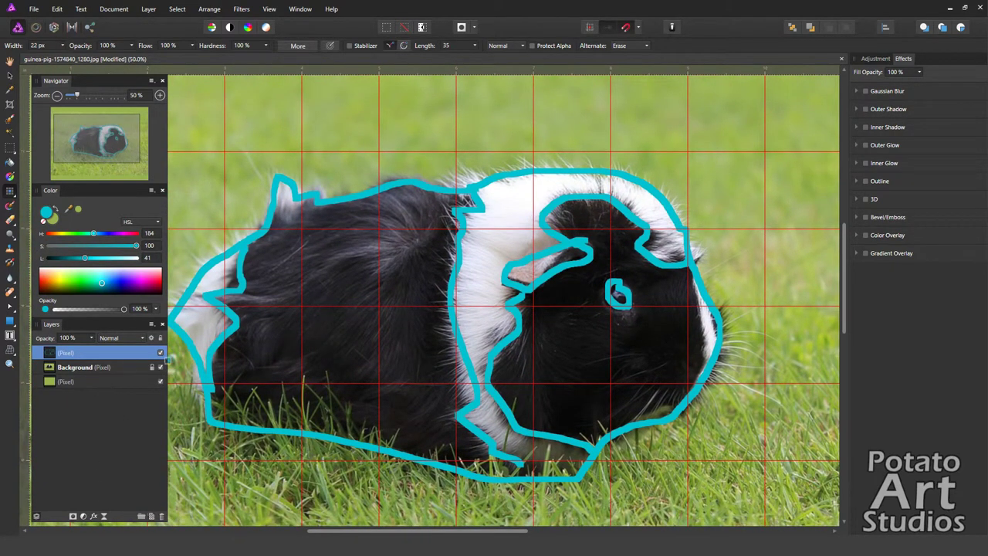
pyautogui.click(160, 367)
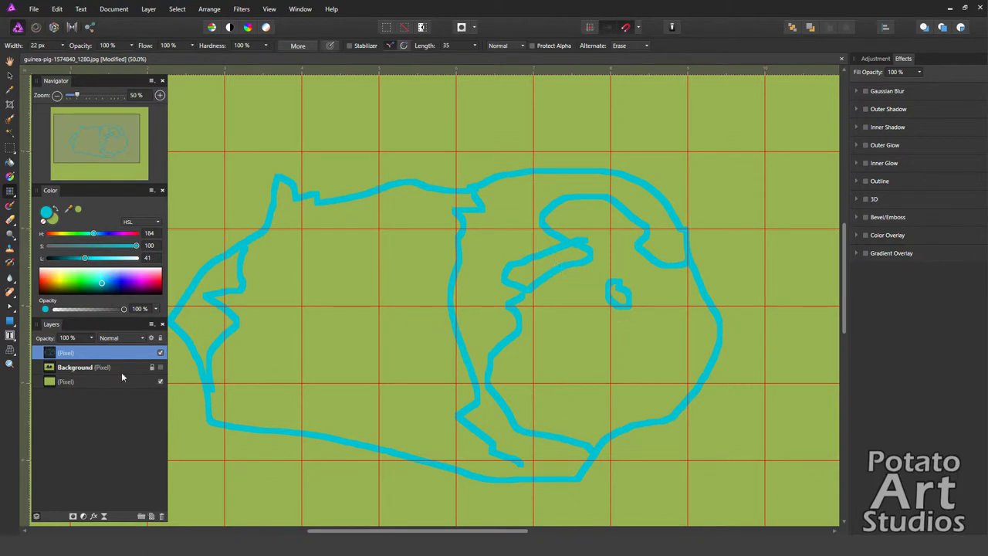
pyautogui.click(161, 369)
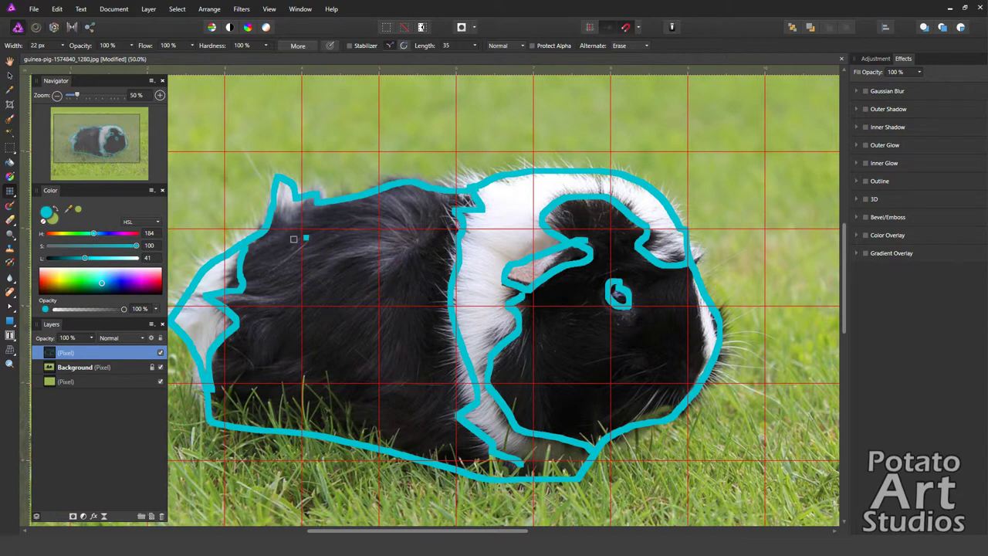
# Hide the outline layer, add a new Pixel layer and loop a cyan circle over the back
pyautogui.click(159, 95)
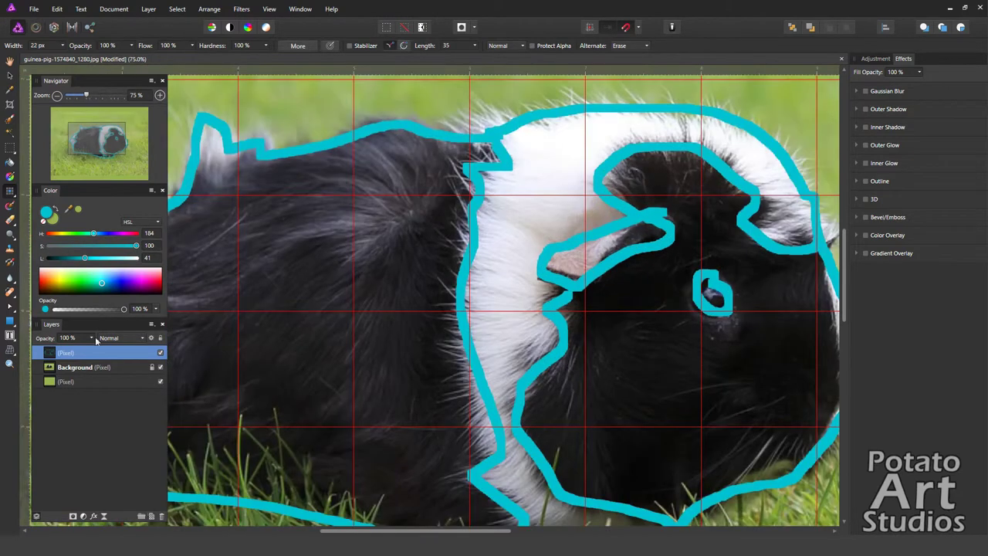
pyautogui.click(161, 353)
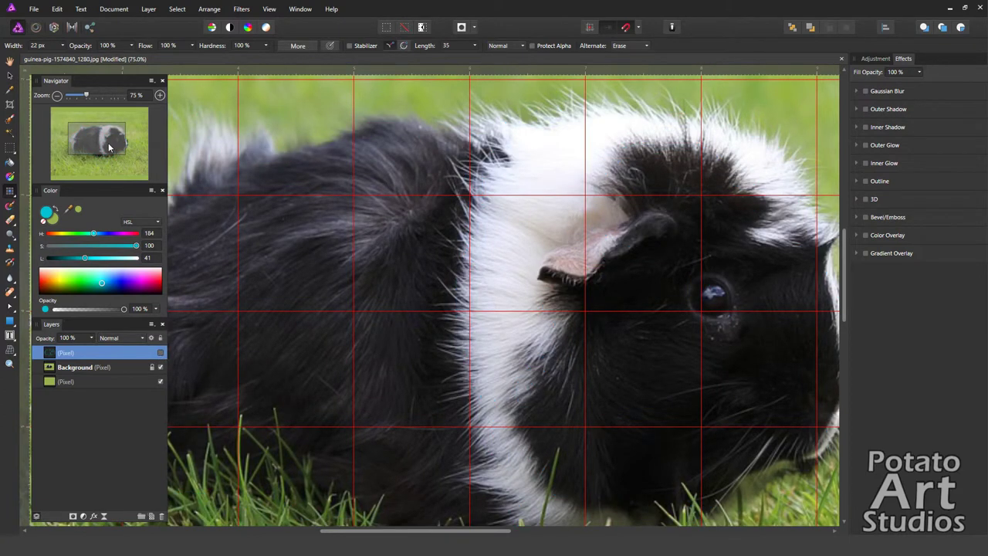
pyautogui.moveTo(108, 142); pyautogui.dragTo(92, 138)
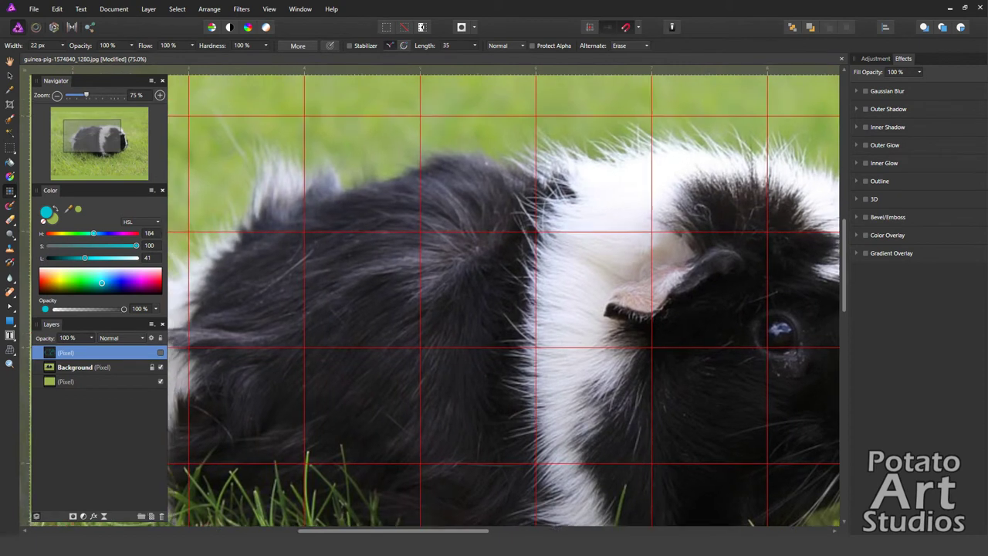
pyautogui.click(153, 518)
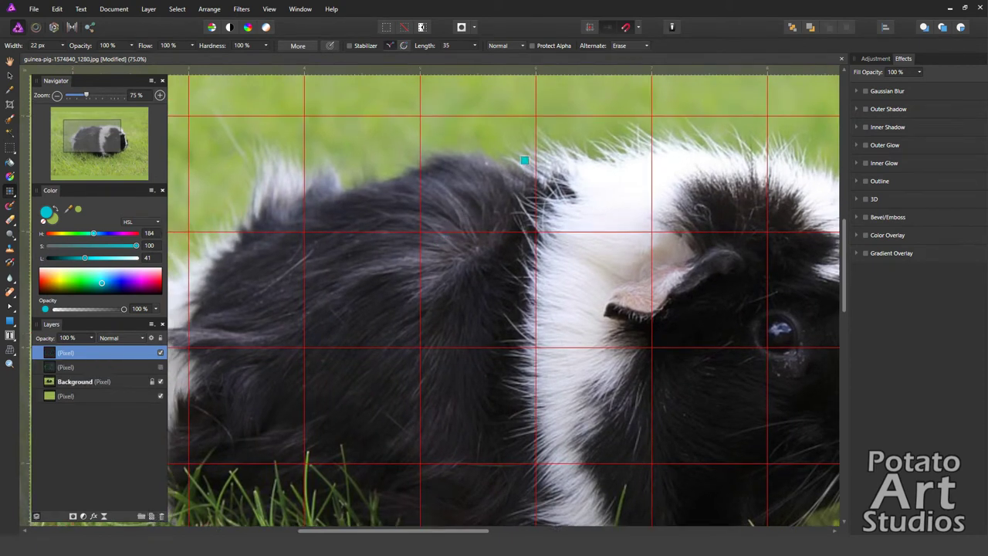
pyautogui.moveTo(530, 155)
pyautogui.mouseDown()
pyautogui.moveTo(481, 139)
pyautogui.moveTo(334, 186)
pyautogui.moveTo(305, 286)
pyautogui.moveTo(410, 327)
pyautogui.moveTo(560, 231)
pyautogui.moveTo(579, 152)
pyautogui.moveTo(519, 133)
pyautogui.moveTo(441, 139)
pyautogui.mouseUp()
pyautogui.click(55, 97)
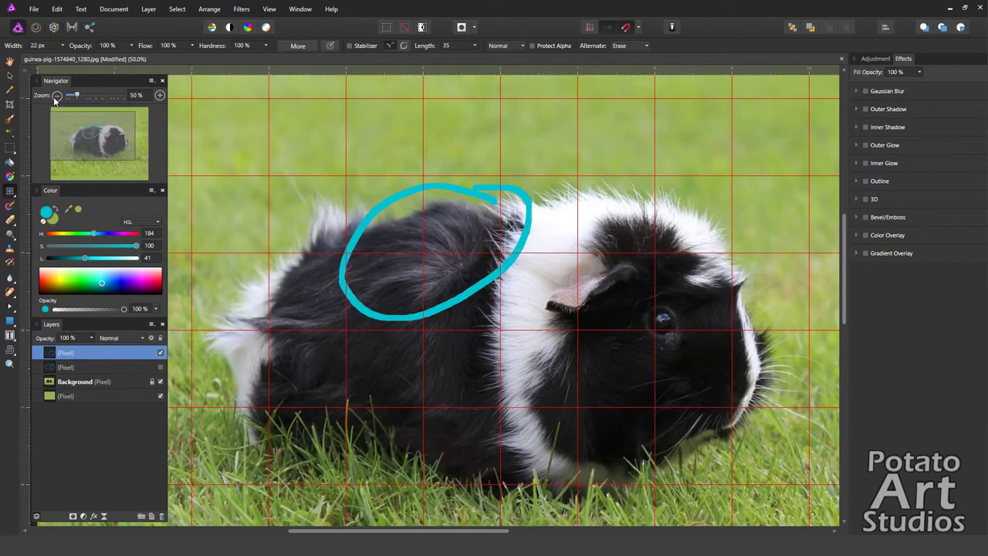
pyautogui.click(55, 98)
pyautogui.click(103, 149)
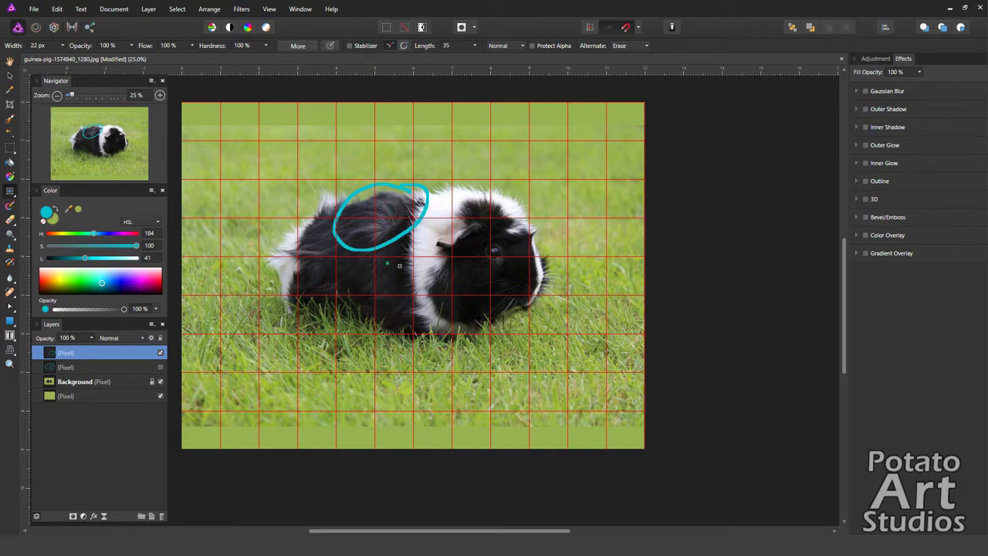
# Paint a cyan arrow inside the circle with strokes fanning down-left and curving up
pyautogui.click(160, 95)
pyautogui.click(161, 95)
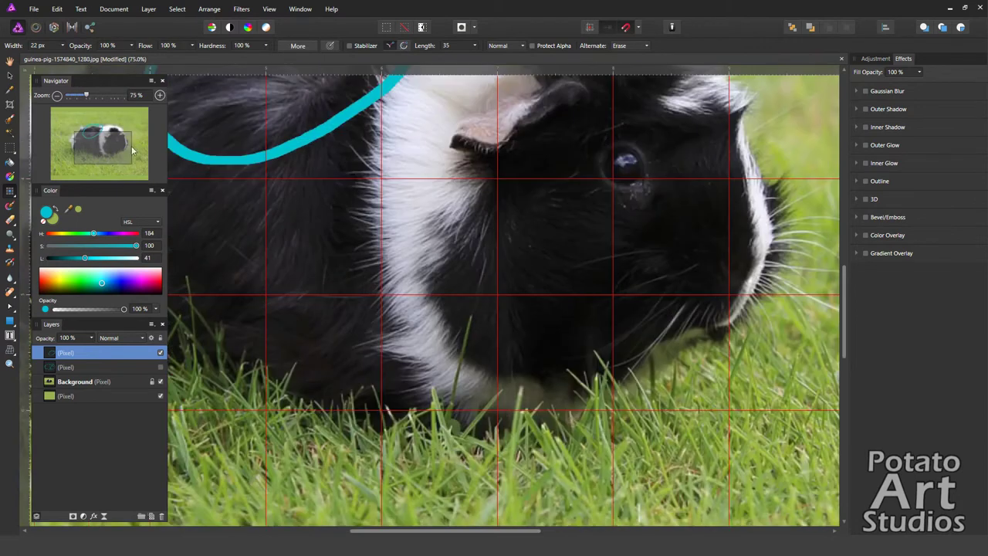
pyautogui.moveTo(100, 155); pyautogui.dragTo(91, 136)
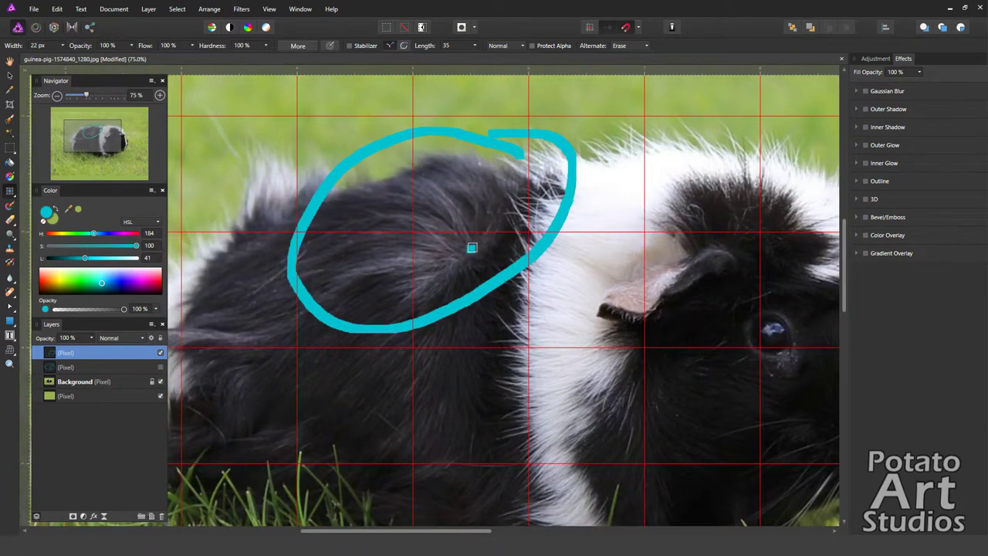
pyautogui.moveTo(470, 247)
pyautogui.mouseDown()
pyautogui.moveTo(456, 255)
pyautogui.moveTo(462, 248)
pyautogui.moveTo(441, 211)
pyautogui.moveTo(388, 196)
pyautogui.mouseUp()
pyautogui.moveTo(464, 249)
pyautogui.mouseDown()
pyautogui.moveTo(404, 233)
pyautogui.moveTo(346, 247)
pyautogui.mouseUp()
pyautogui.moveTo(463, 255)
pyautogui.mouseDown()
pyautogui.moveTo(356, 275)
pyautogui.moveTo(318, 300)
pyautogui.mouseUp()
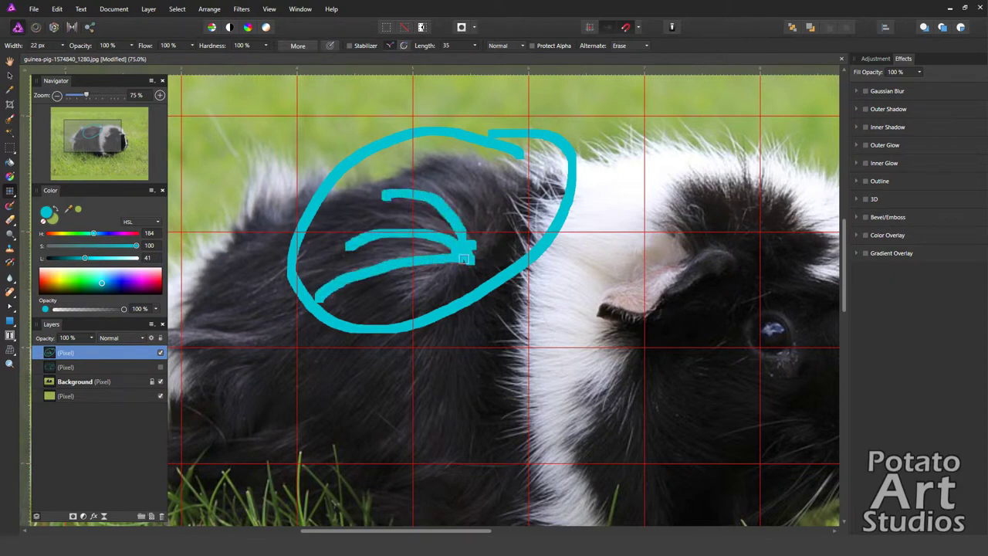
pyautogui.moveTo(463, 260); pyautogui.dragTo(382, 304)
pyautogui.moveTo(475, 246)
pyautogui.mouseDown()
pyautogui.moveTo(513, 221)
pyautogui.moveTo(517, 185)
pyautogui.moveTo(500, 167)
pyautogui.mouseUp()
pyautogui.moveTo(475, 244)
pyautogui.mouseDown()
pyautogui.moveTo(449, 166)
pyautogui.moveTo(418, 163)
pyautogui.mouseUp()
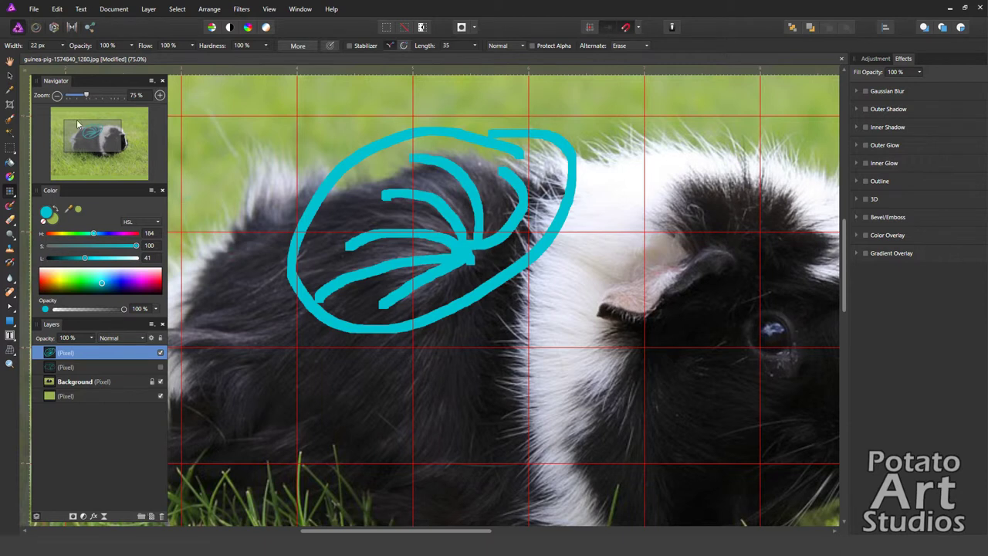
pyautogui.moveTo(90, 135); pyautogui.dragTo(93, 147)
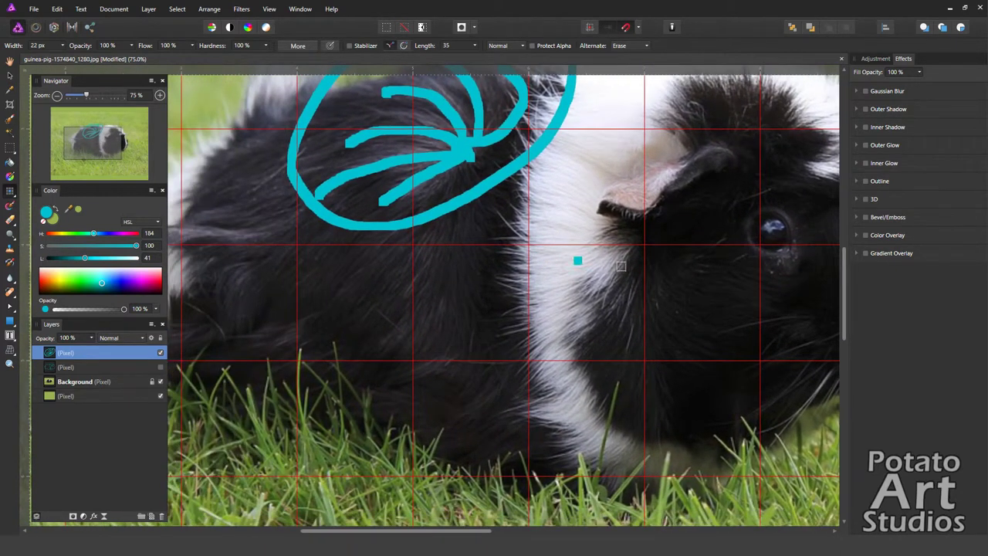
# Add short cyan fur strokes left of the circle and a sweep toward the rump
pyautogui.moveTo(97, 151); pyautogui.dragTo(90, 139)
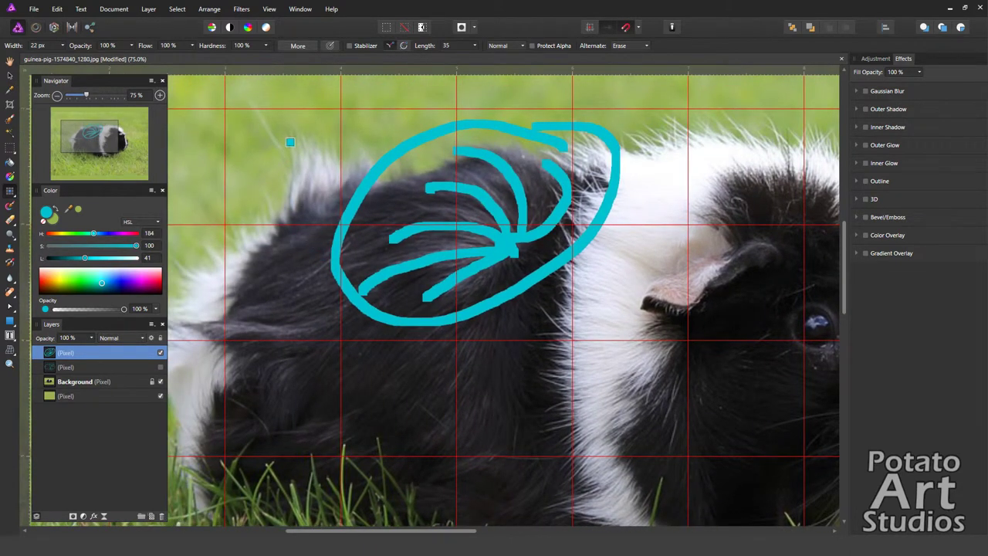
pyautogui.moveTo(286, 246); pyautogui.dragTo(301, 141)
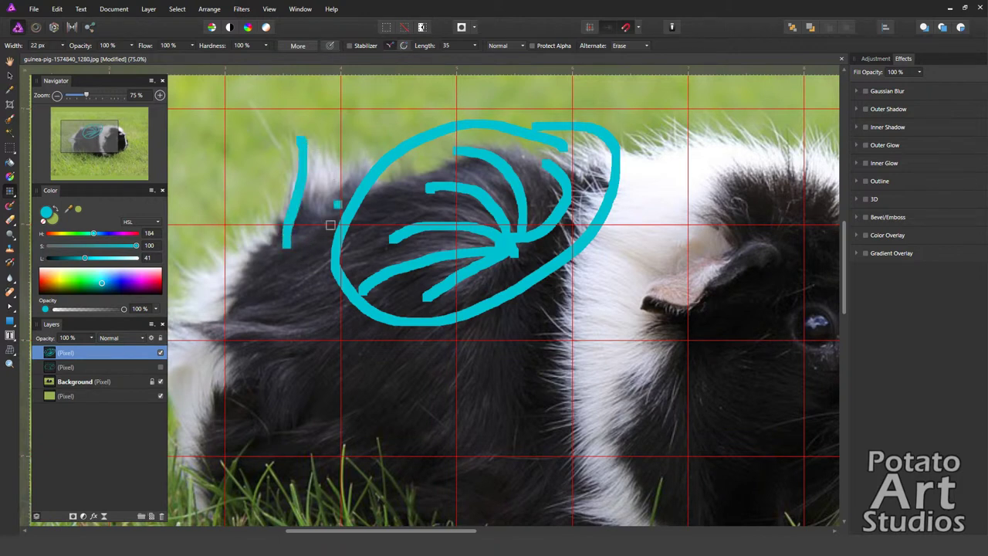
pyautogui.moveTo(318, 236); pyautogui.dragTo(322, 165)
pyautogui.moveTo(352, 205); pyautogui.dragTo(326, 163)
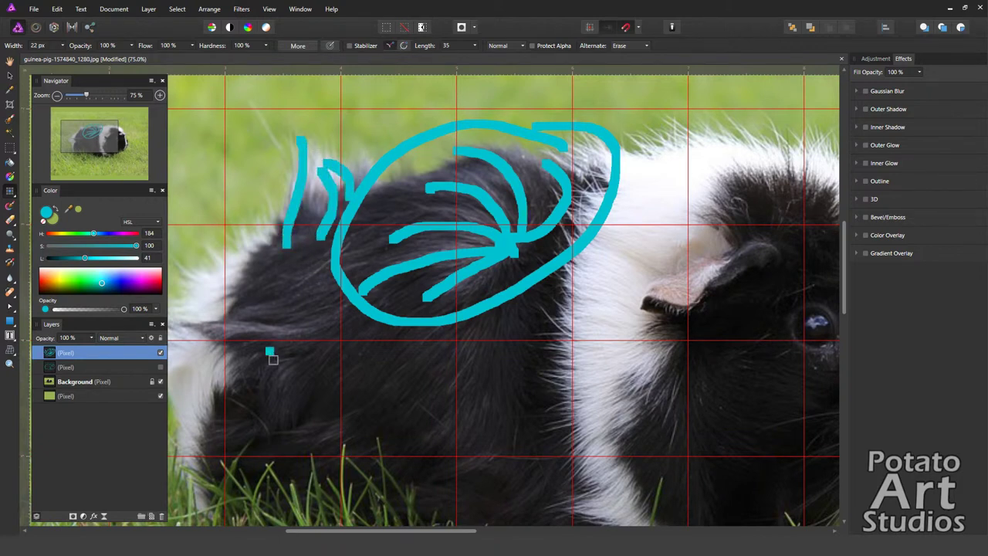
pyautogui.moveTo(85, 143)
pyautogui.mouseDown()
pyautogui.moveTo(105, 154)
pyautogui.moveTo(78, 147)
pyautogui.moveTo(88, 148)
pyautogui.mouseUp()
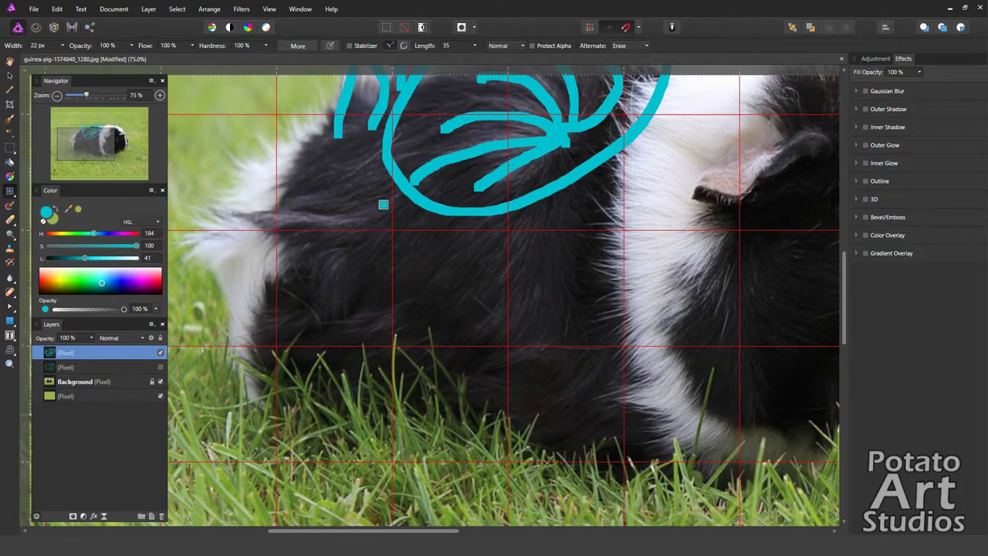
pyautogui.moveTo(386, 202)
pyautogui.mouseDown()
pyautogui.moveTo(353, 221)
pyautogui.moveTo(209, 210)
pyautogui.moveTo(282, 253)
pyautogui.moveTo(367, 229)
pyautogui.moveTo(308, 251)
pyautogui.mouseUp()
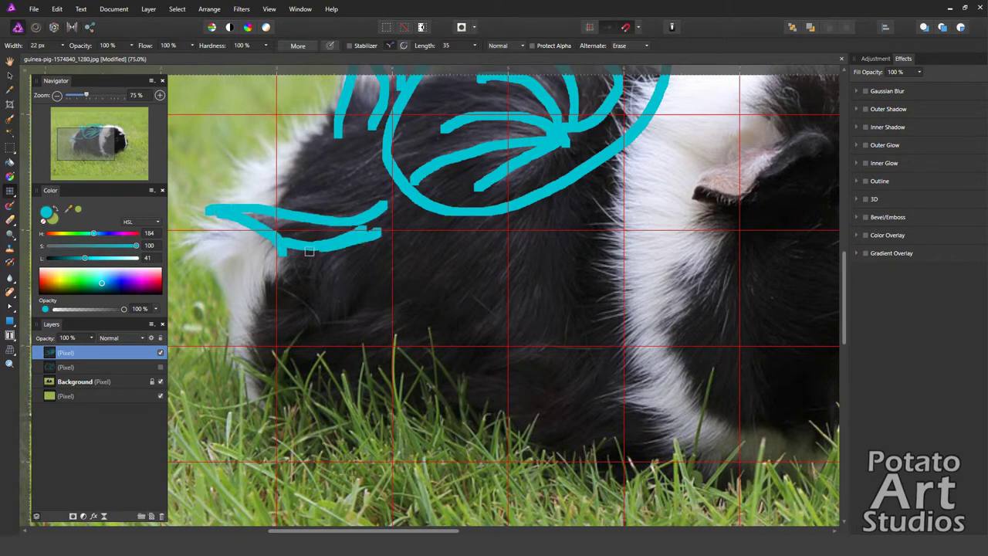
# Mark fur direction along the cheek edge, zoom out to 50%, and hide the stroke layer
pyautogui.moveTo(96, 149); pyautogui.dragTo(112, 143)
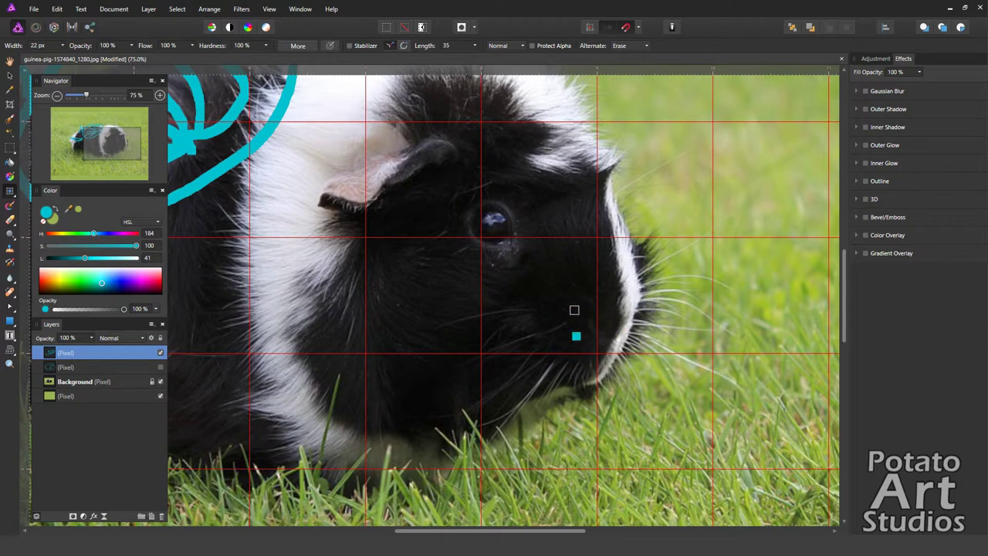
pyautogui.moveTo(632, 253)
pyautogui.mouseDown()
pyautogui.moveTo(653, 238)
pyautogui.moveTo(651, 314)
pyautogui.mouseUp()
pyautogui.moveTo(641, 318); pyautogui.dragTo(635, 324)
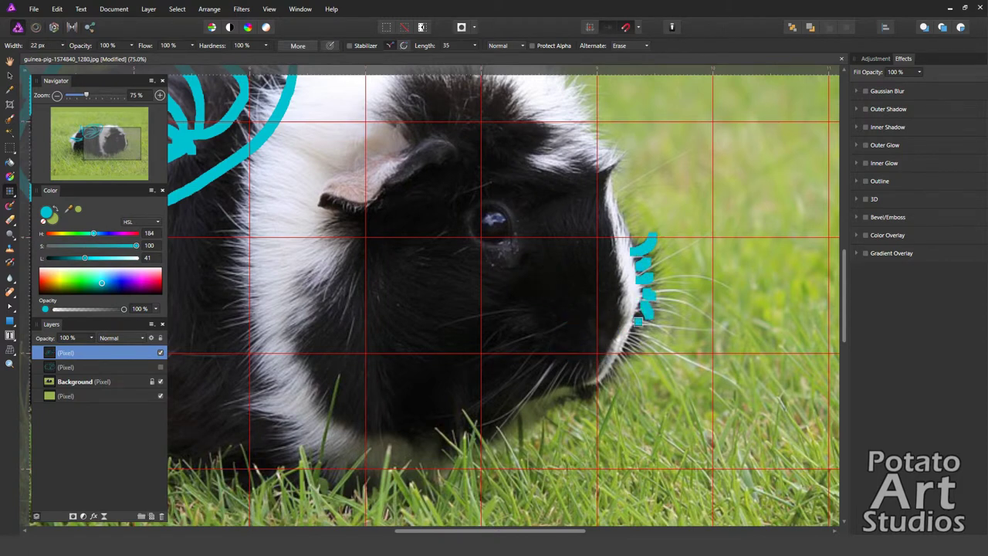
pyautogui.click(57, 96)
pyautogui.moveTo(89, 137); pyautogui.dragTo(91, 141)
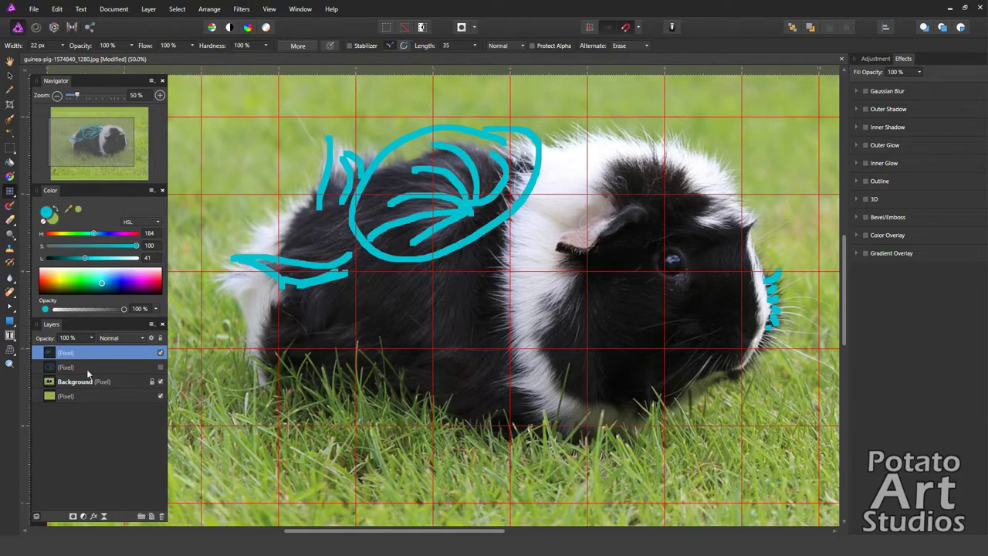
pyautogui.click(161, 353)
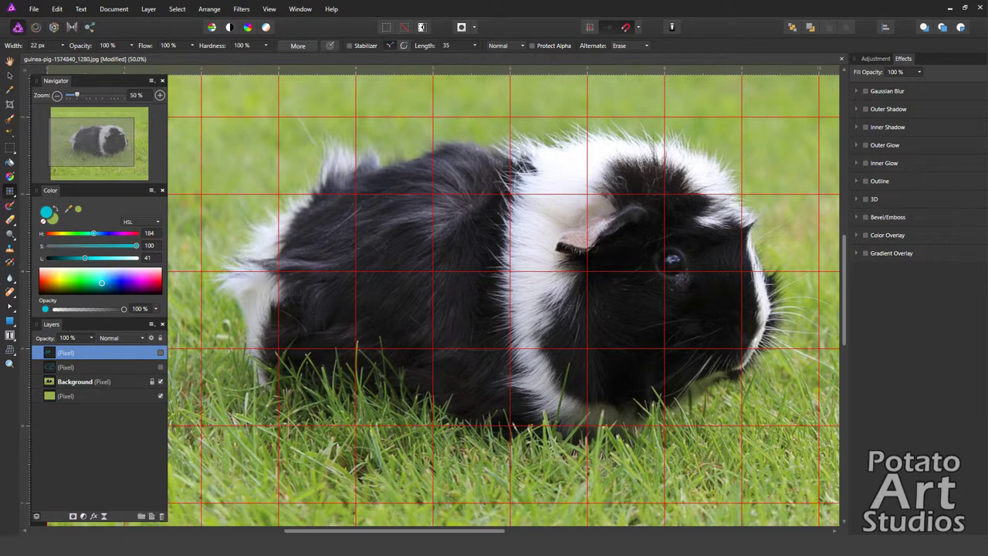
# Add a new Pixel layer and loop a cyan oval around the black fur on the back
pyautogui.click(151, 516)
pyautogui.moveTo(504, 159)
pyautogui.mouseDown()
pyautogui.moveTo(477, 137)
pyautogui.moveTo(403, 146)
pyautogui.moveTo(356, 205)
pyautogui.moveTo(365, 228)
pyautogui.moveTo(407, 241)
pyautogui.moveTo(477, 217)
pyautogui.moveTo(507, 179)
pyautogui.moveTo(500, 158)
pyautogui.mouseUp()
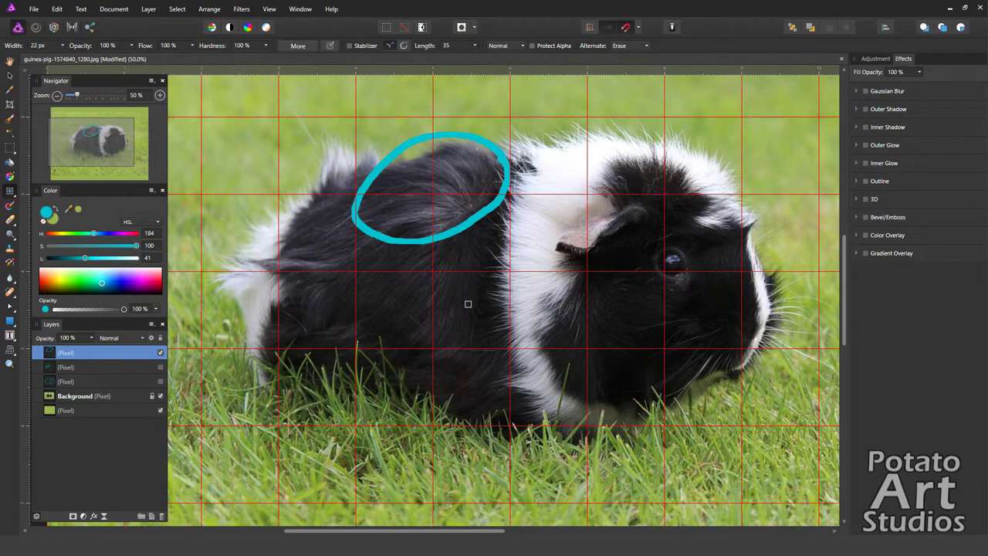
# Hide the cyan oval layer and toggle visibility of the outline and back-scribble layers
pyautogui.hotkey('ctrl', 'z')
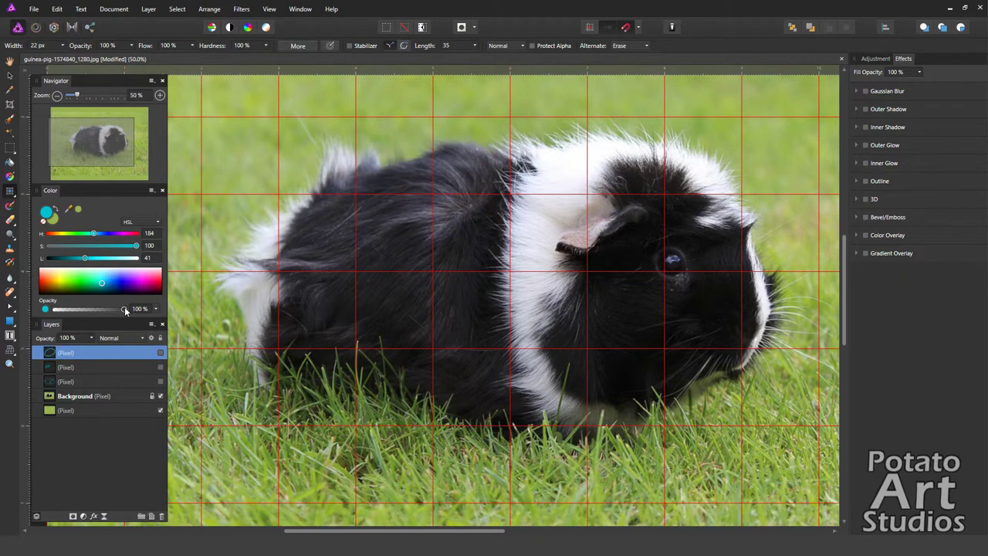
pyautogui.click(160, 382)
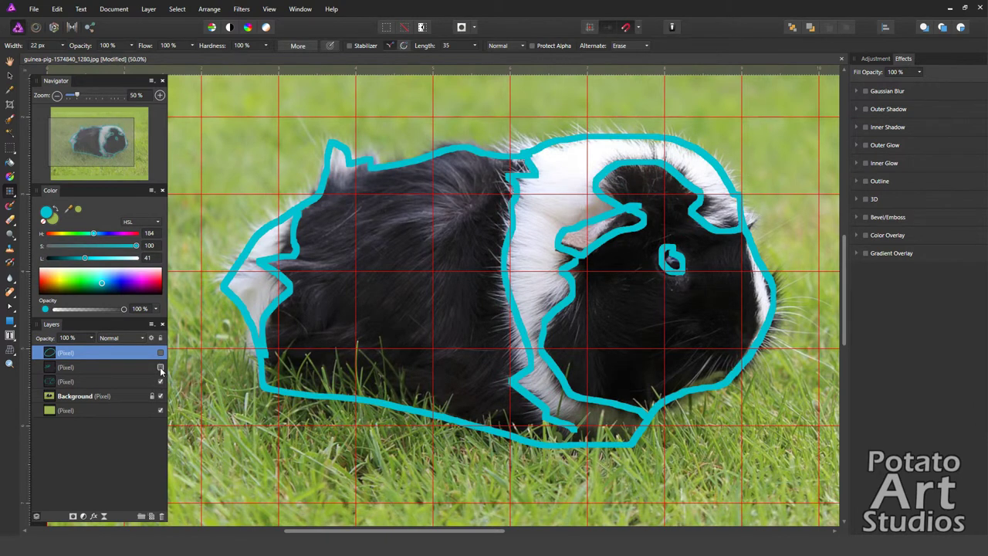
pyautogui.click(160, 366)
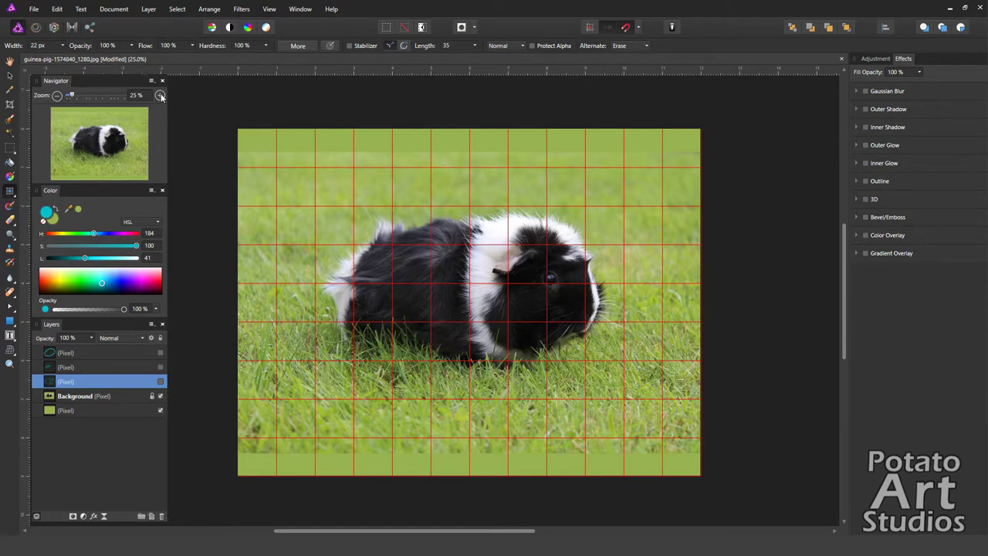
# At 50% zoom, add a new Pixel layer, sample red as paint colour and hide the grid
pyautogui.click(160, 96)
pyautogui.click(151, 516)
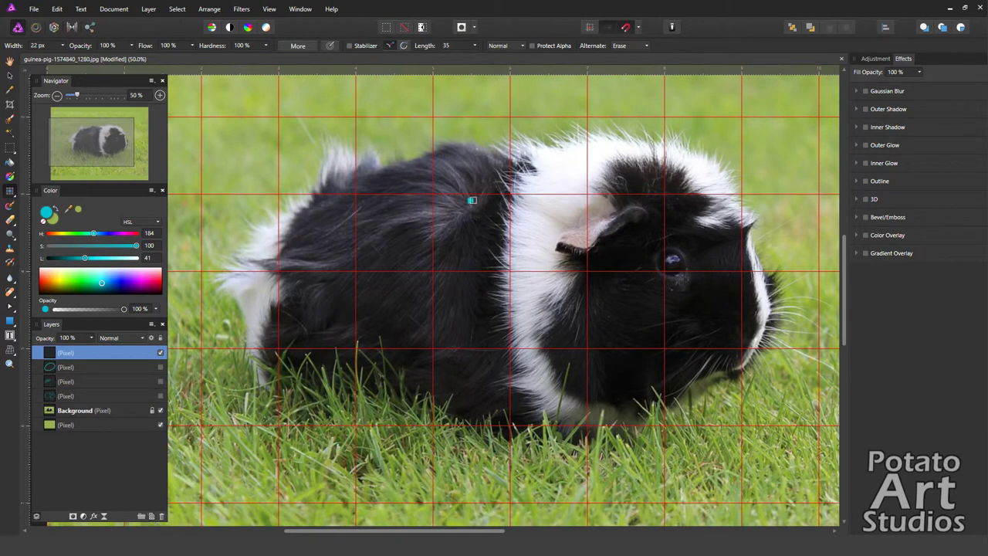
pyautogui.keyDown('alt'); pyautogui.click(360, 194); pyautogui.keyUp('alt')
pyautogui.hotkey('ctrl', "'")
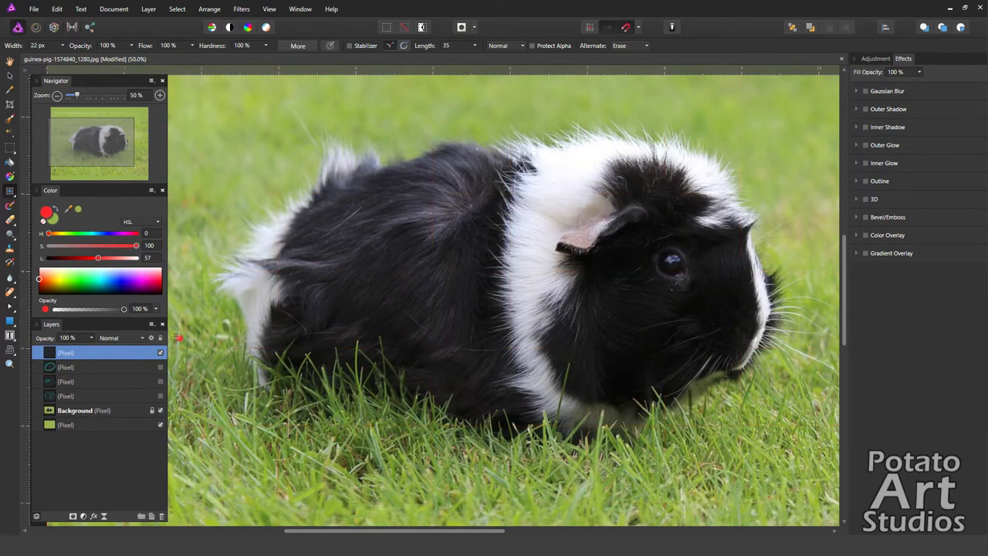
pyautogui.moveTo(95, 142); pyautogui.dragTo(92, 142)
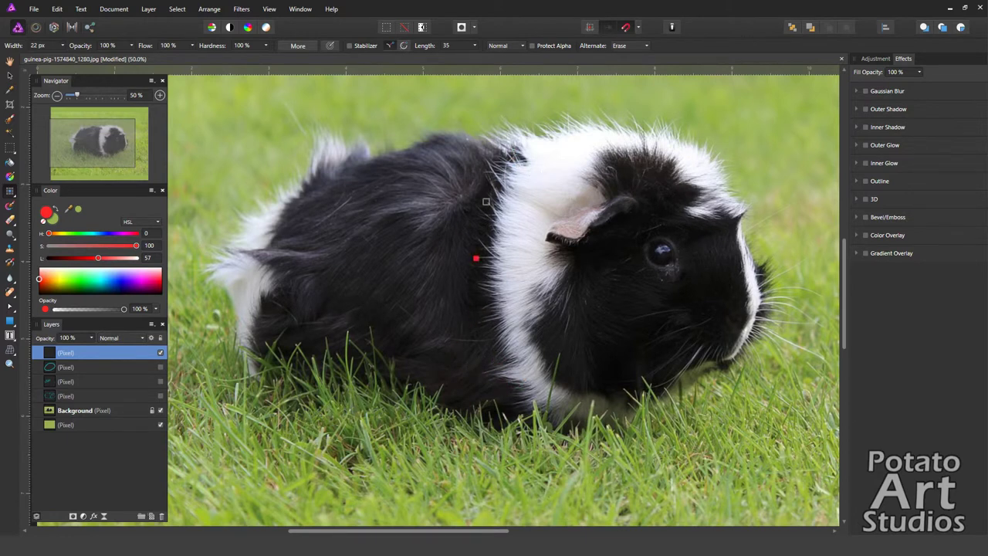
# Outline the white fur band, rump edge and ear area in red, then shade inside pink
pyautogui.moveTo(502, 137)
pyautogui.mouseDown()
pyautogui.moveTo(542, 153)
pyautogui.moveTo(515, 208)
pyautogui.moveTo(516, 284)
pyautogui.moveTo(556, 396)
pyautogui.moveTo(505, 401)
pyautogui.moveTo(474, 296)
pyautogui.moveTo(500, 135)
pyautogui.mouseUp()
pyautogui.moveTo(299, 173)
pyautogui.mouseDown()
pyautogui.moveTo(238, 280)
pyautogui.moveTo(236, 357)
pyautogui.moveTo(263, 373)
pyautogui.moveTo(290, 254)
pyautogui.moveTo(328, 160)
pyautogui.moveTo(302, 166)
pyautogui.mouseUp()
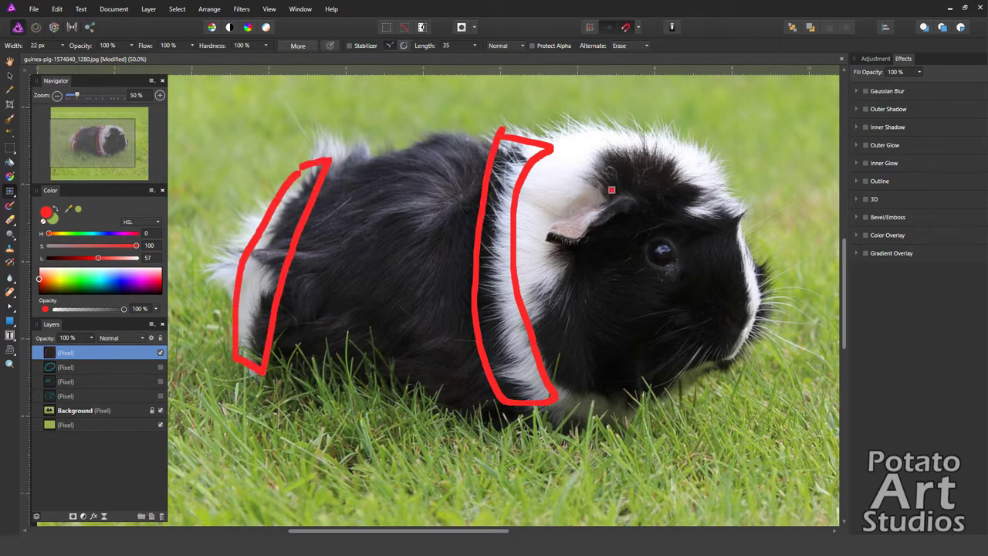
pyautogui.moveTo(610, 183)
pyautogui.mouseDown()
pyautogui.moveTo(560, 315)
pyautogui.moveTo(534, 306)
pyautogui.moveTo(541, 257)
pyautogui.moveTo(595, 146)
pyautogui.moveTo(647, 145)
pyautogui.moveTo(710, 184)
pyautogui.moveTo(708, 198)
pyautogui.moveTo(741, 205)
pyautogui.moveTo(772, 244)
pyautogui.moveTo(758, 370)
pyautogui.moveTo(714, 353)
pyautogui.moveTo(722, 252)
pyautogui.moveTo(653, 180)
pyautogui.moveTo(615, 191)
pyautogui.mouseUp()
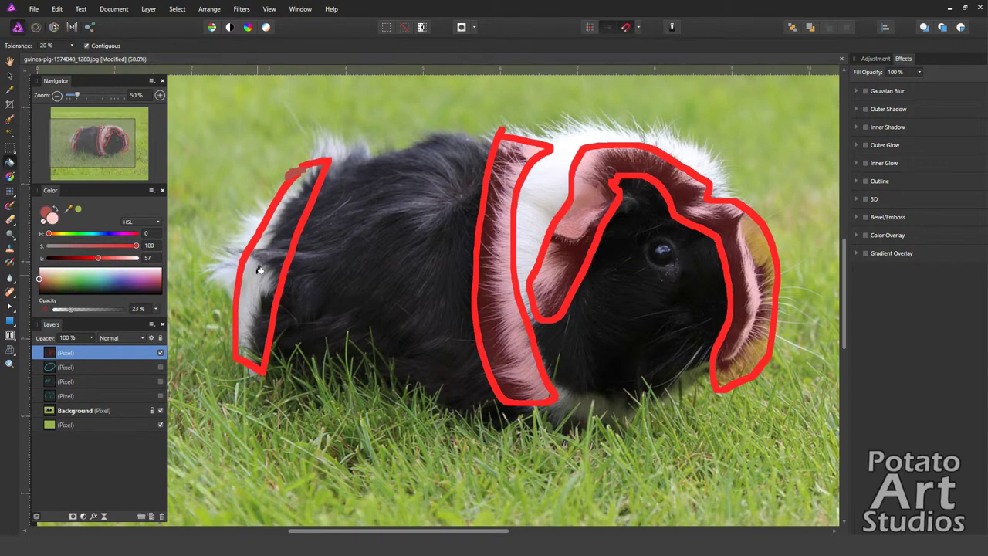
pyautogui.click(261, 270)
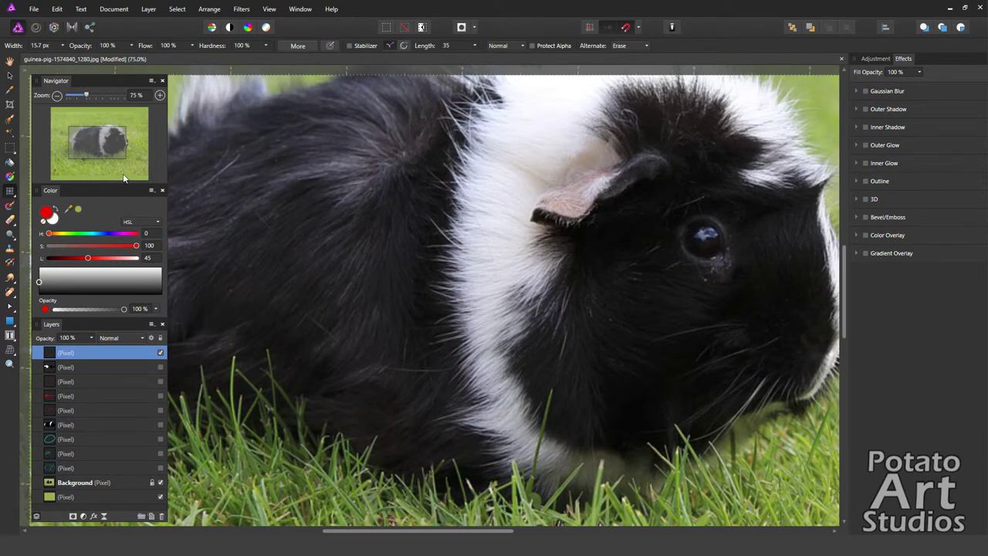
# At 100% zoom on the lower white band, show the red arrow layer and hide the top layer
pyautogui.click(159, 94)
pyautogui.click(102, 146)
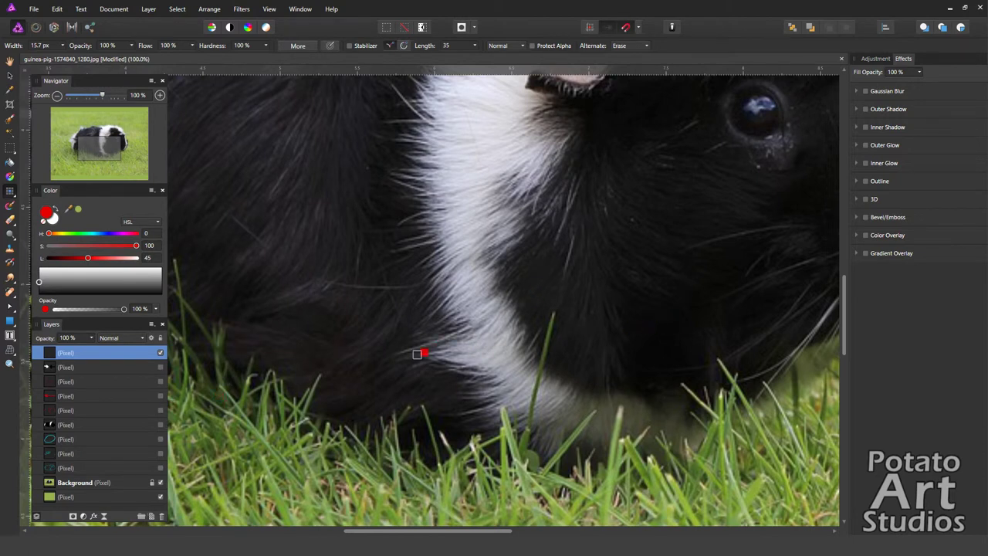
pyautogui.click(160, 396)
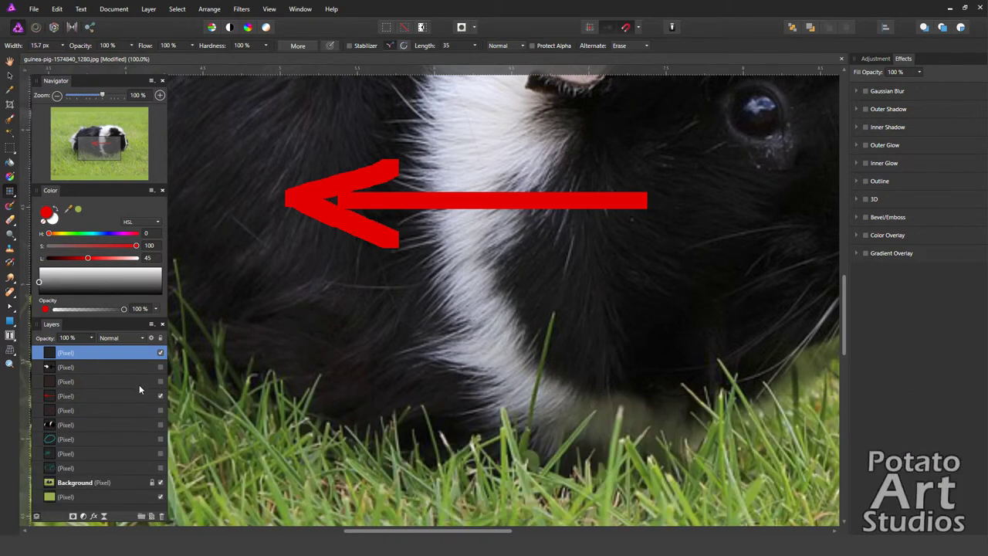
pyautogui.click(160, 352)
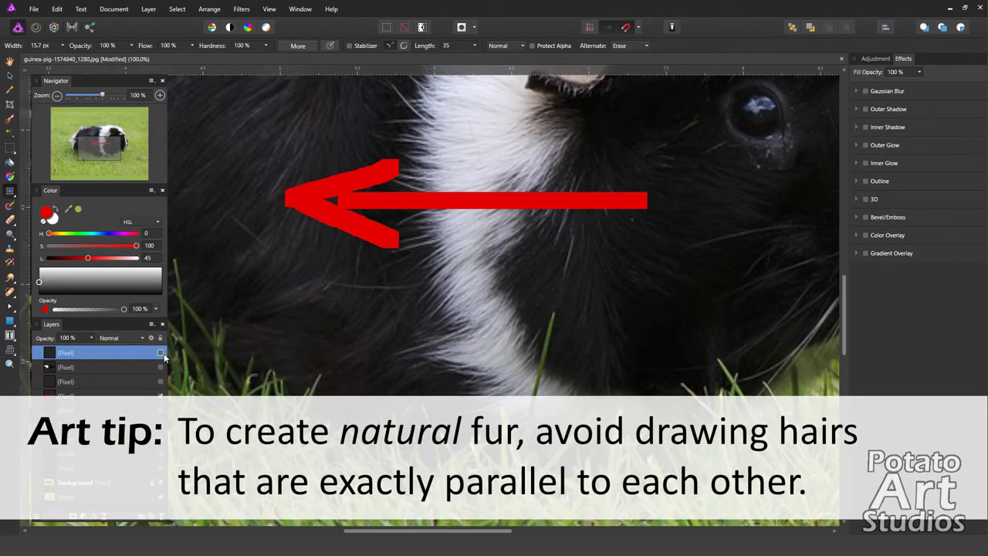
# Hide the red arrow layer, add a new layer and draw the first arrows over the white band
pyautogui.click(159, 395)
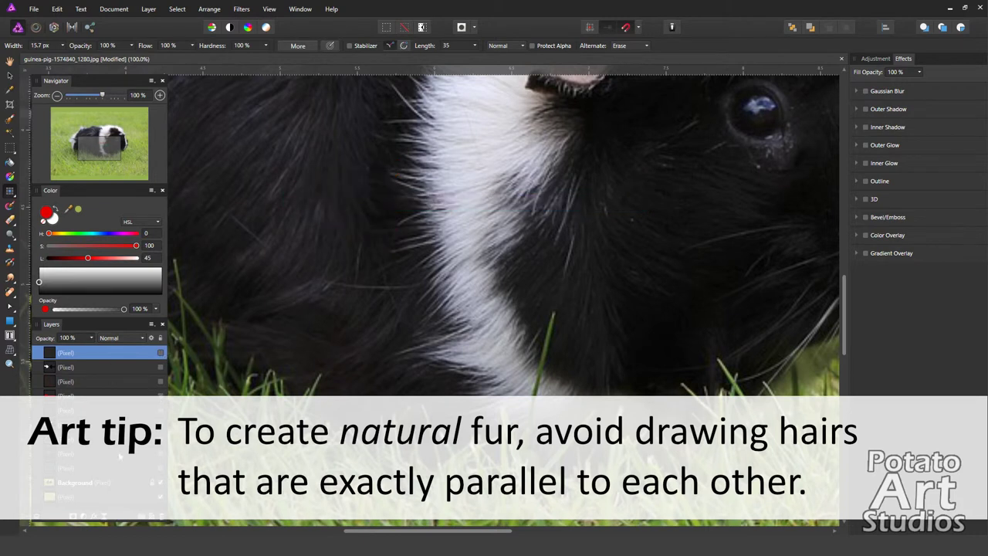
pyautogui.click(151, 517)
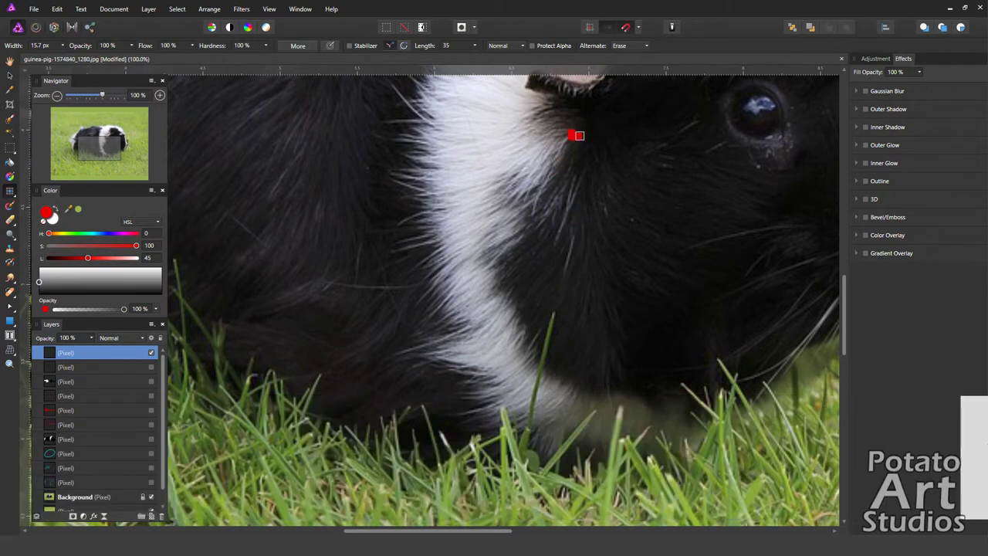
pyautogui.moveTo(579, 136)
pyautogui.mouseDown()
pyautogui.moveTo(517, 218)
pyautogui.moveTo(515, 195)
pyautogui.moveTo(515, 222)
pyautogui.moveTo(582, 224)
pyautogui.moveTo(563, 295)
pyautogui.moveTo(557, 278)
pyautogui.moveTo(585, 287)
pyautogui.mouseUp()
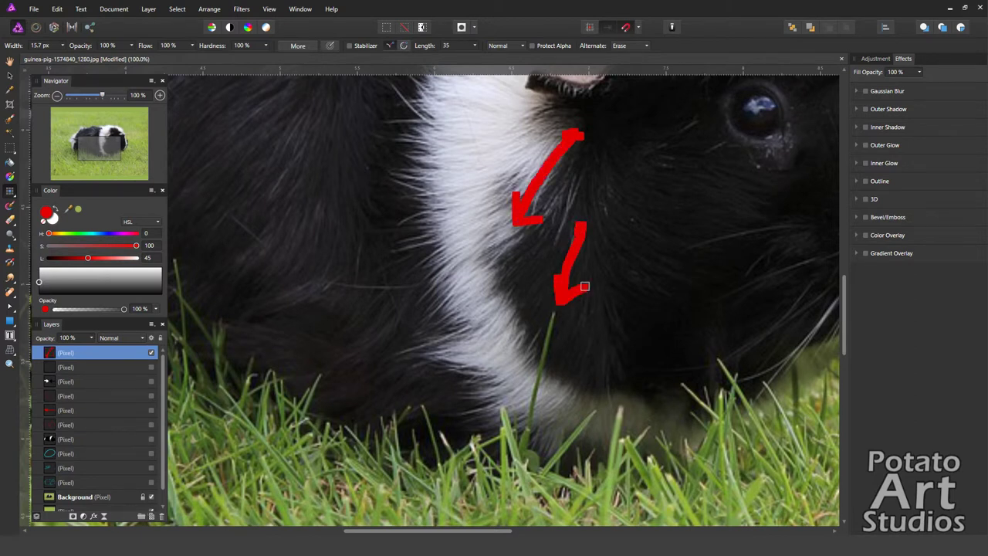
pyautogui.moveTo(516, 246)
pyautogui.mouseDown()
pyautogui.moveTo(452, 291)
pyautogui.moveTo(479, 299)
pyautogui.mouseUp()
pyautogui.moveTo(479, 188)
pyautogui.mouseDown()
pyautogui.moveTo(451, 193)
pyautogui.moveTo(395, 190)
pyautogui.mouseUp()
pyautogui.moveTo(495, 130); pyautogui.dragTo(388, 86)
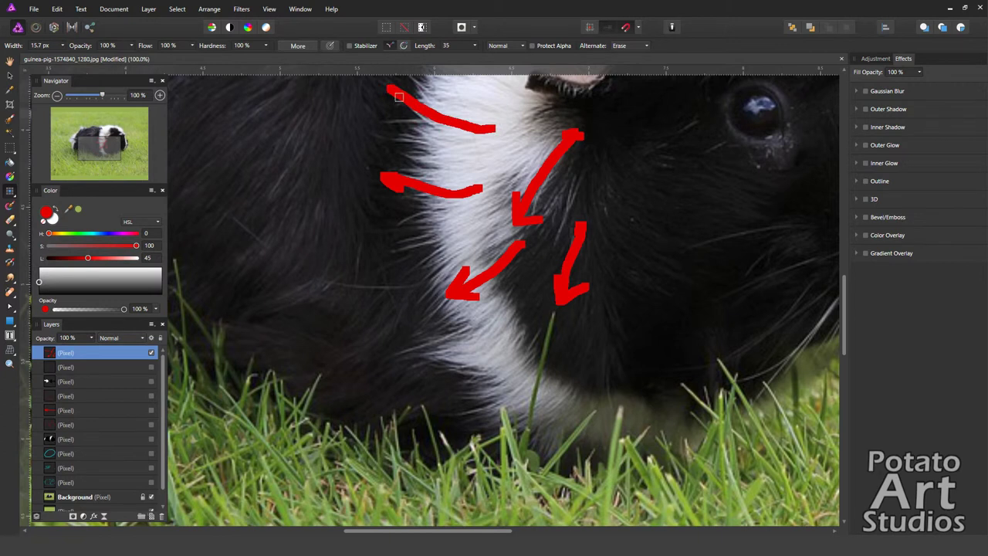
# Draw leftward and down-left arrows across the lower white band, black rump and chest fur
pyautogui.moveTo(391, 171); pyautogui.dragTo(403, 184)
pyautogui.moveTo(493, 308); pyautogui.dragTo(392, 345)
pyautogui.moveTo(513, 374)
pyautogui.mouseDown()
pyautogui.moveTo(432, 359)
pyautogui.moveTo(455, 360)
pyautogui.mouseUp()
pyautogui.moveTo(407, 261)
pyautogui.mouseDown()
pyautogui.moveTo(366, 275)
pyautogui.moveTo(353, 267)
pyautogui.moveTo(346, 281)
pyautogui.mouseUp()
pyautogui.moveTo(333, 210)
pyautogui.mouseDown()
pyautogui.moveTo(274, 288)
pyautogui.moveTo(286, 294)
pyautogui.mouseUp()
pyautogui.moveTo(302, 150)
pyautogui.mouseDown()
pyautogui.moveTo(265, 214)
pyautogui.moveTo(278, 212)
pyautogui.mouseUp()
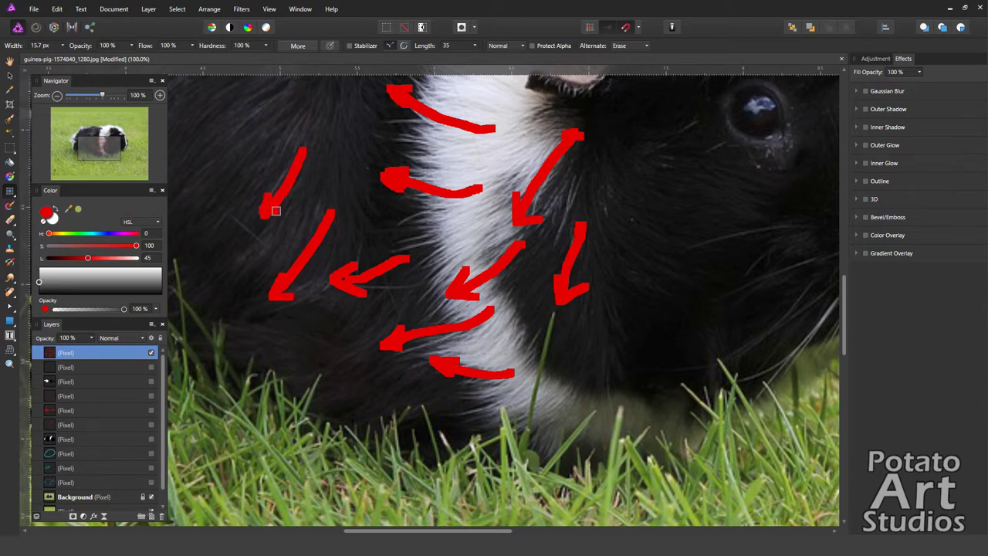
pyautogui.moveTo(397, 383)
pyautogui.mouseDown()
pyautogui.moveTo(347, 413)
pyautogui.moveTo(315, 416)
pyautogui.moveTo(329, 406)
pyautogui.moveTo(328, 434)
pyautogui.mouseUp()
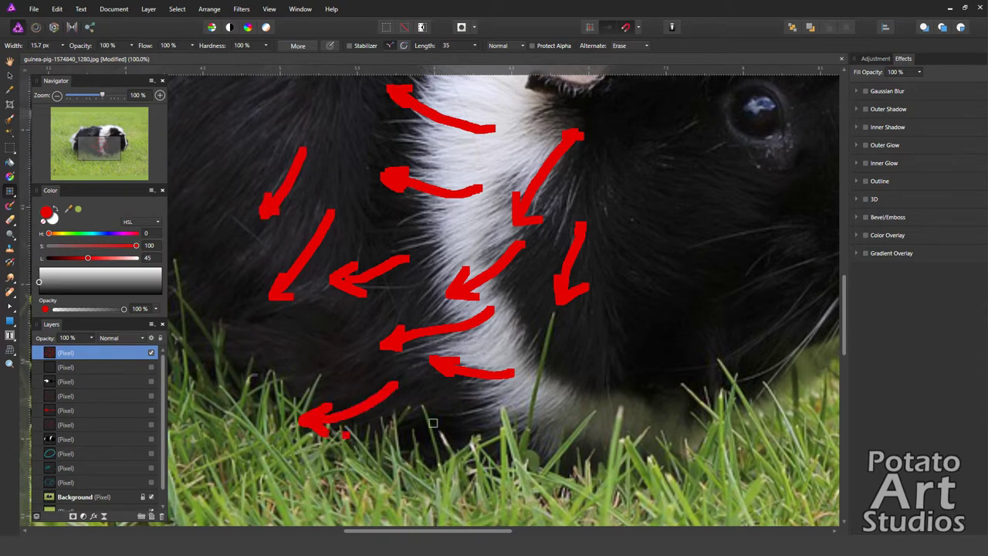
pyautogui.moveTo(587, 339); pyautogui.dragTo(546, 433)
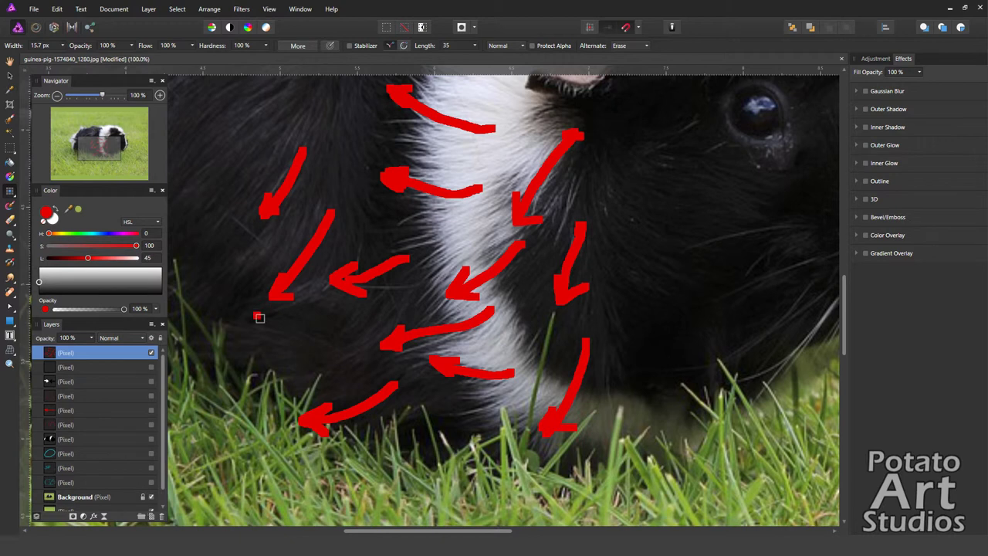
# Add more down-left and leftward arrows over the rump and along the bottom fur
pyautogui.moveTo(344, 334)
pyautogui.mouseDown()
pyautogui.moveTo(220, 311)
pyautogui.moveTo(236, 311)
pyautogui.mouseUp()
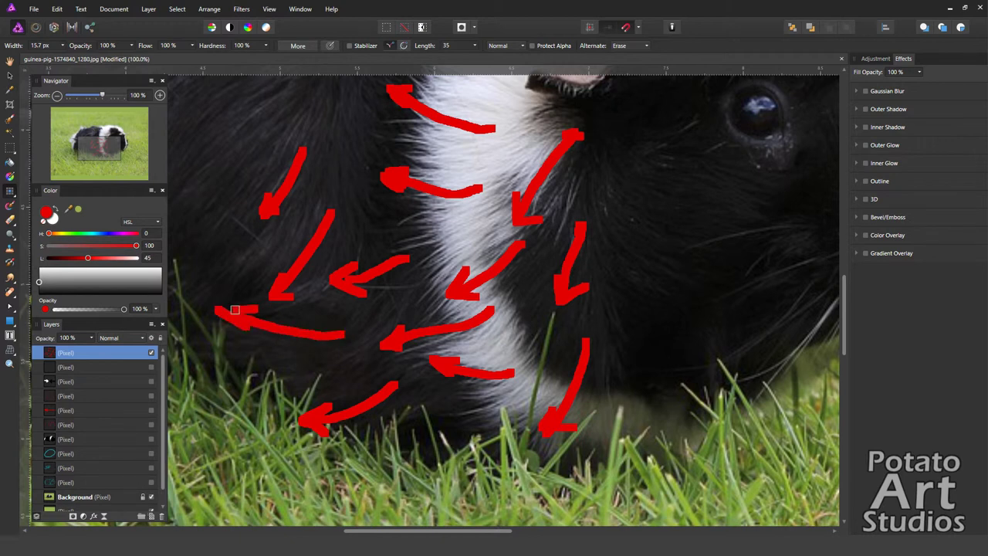
pyautogui.moveTo(275, 91)
pyautogui.mouseDown()
pyautogui.moveTo(209, 145)
pyautogui.moveTo(207, 131)
pyautogui.moveTo(227, 144)
pyautogui.mouseUp()
pyautogui.moveTo(241, 183)
pyautogui.mouseDown()
pyautogui.moveTo(188, 237)
pyautogui.moveTo(225, 227)
pyautogui.mouseUp()
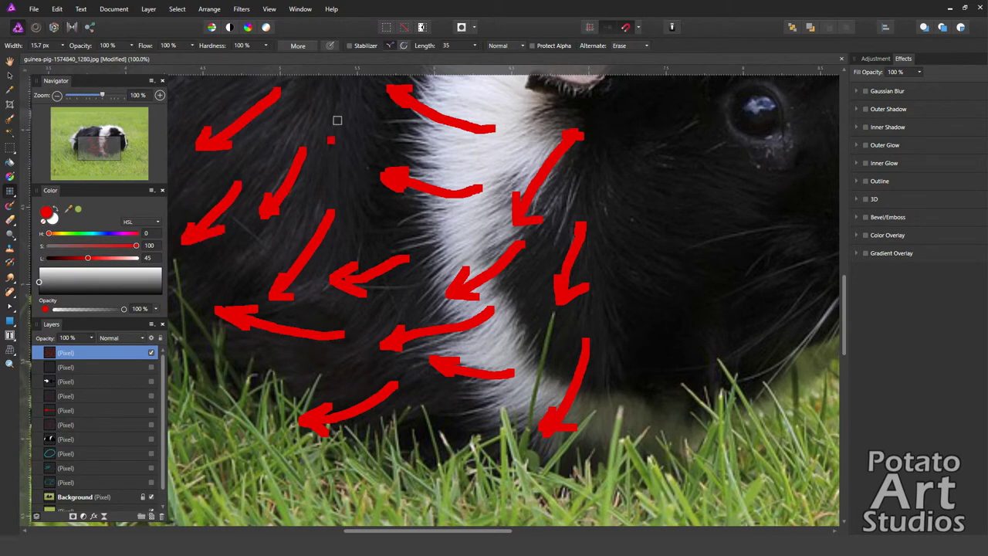
pyautogui.moveTo(345, 100); pyautogui.dragTo(332, 168)
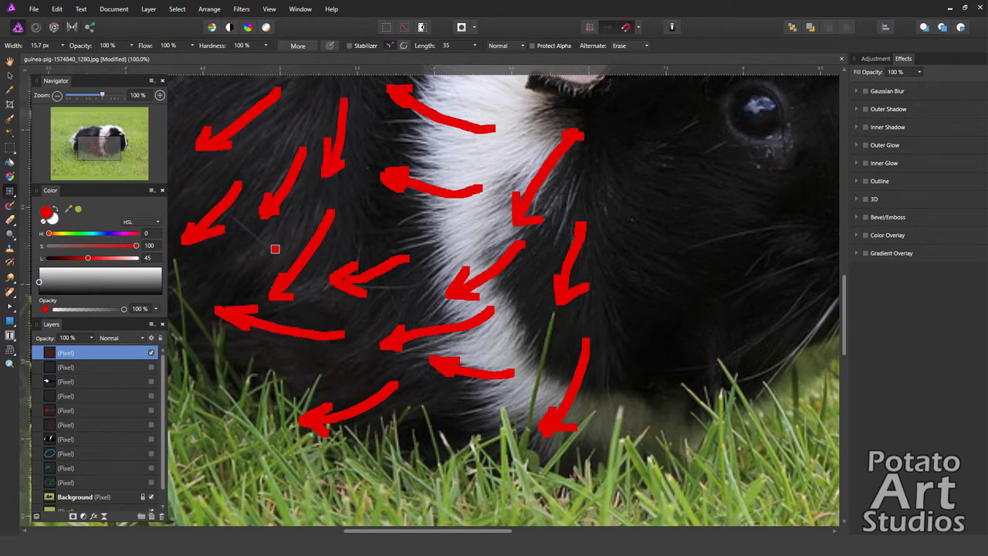
pyautogui.moveTo(289, 233); pyautogui.dragTo(192, 303)
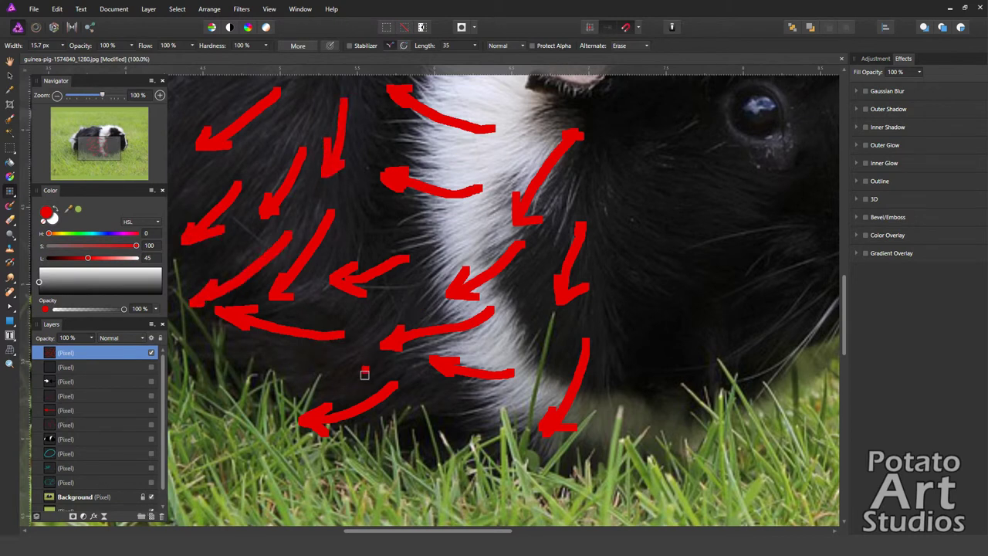
pyautogui.moveTo(356, 367)
pyautogui.mouseDown()
pyautogui.moveTo(271, 390)
pyautogui.moveTo(294, 405)
pyautogui.moveTo(254, 385)
pyautogui.mouseUp()
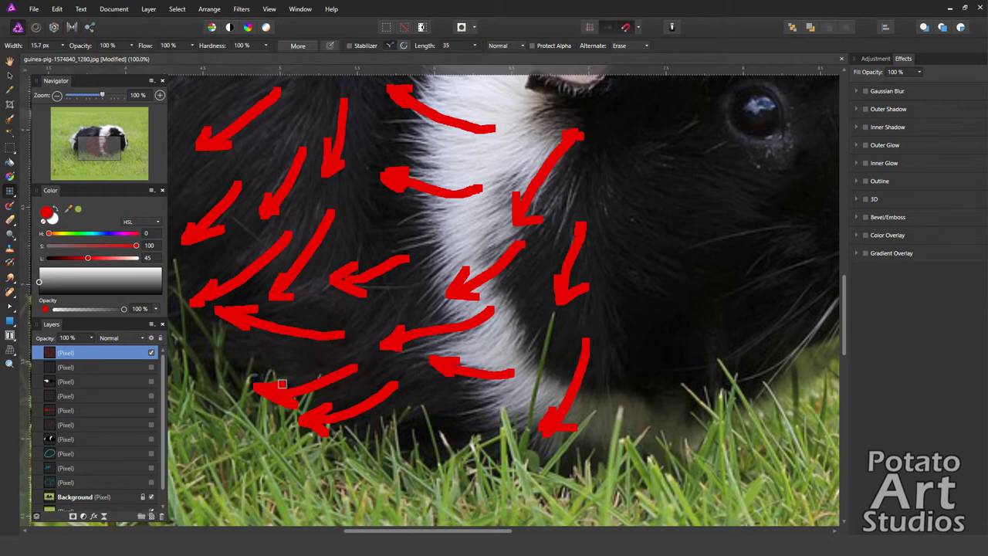
pyautogui.moveTo(477, 408)
pyautogui.mouseDown()
pyautogui.moveTo(390, 422)
pyautogui.moveTo(414, 403)
pyautogui.moveTo(382, 422)
pyautogui.moveTo(405, 432)
pyautogui.mouseUp()
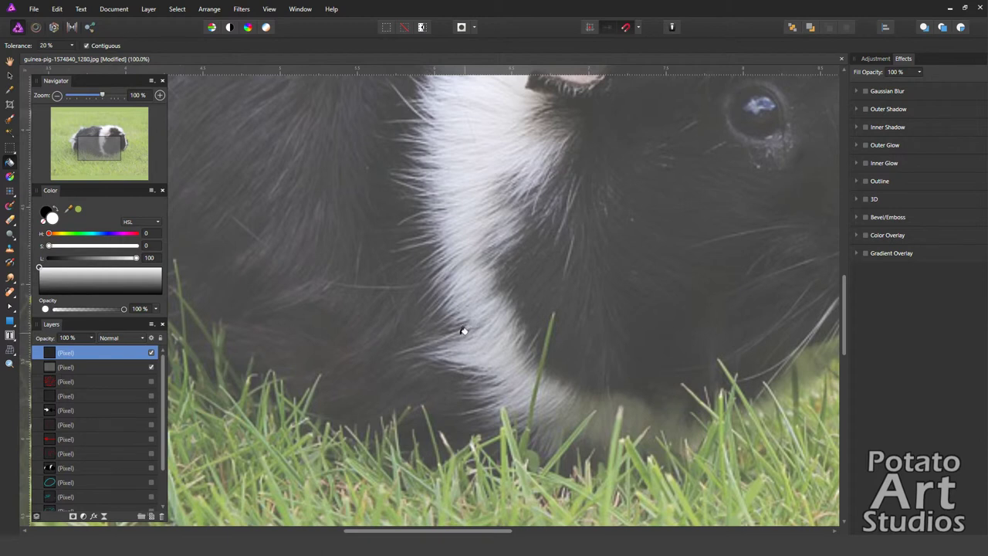
# Paint a black arrow pointing at the white band with a white stroke beside it
pyautogui.click(54, 212)
pyautogui.press('b')
pyautogui.moveTo(337, 301)
pyautogui.mouseDown()
pyautogui.moveTo(411, 296)
pyautogui.moveTo(386, 282)
pyautogui.moveTo(415, 299)
pyautogui.moveTo(385, 319)
pyautogui.mouseUp()
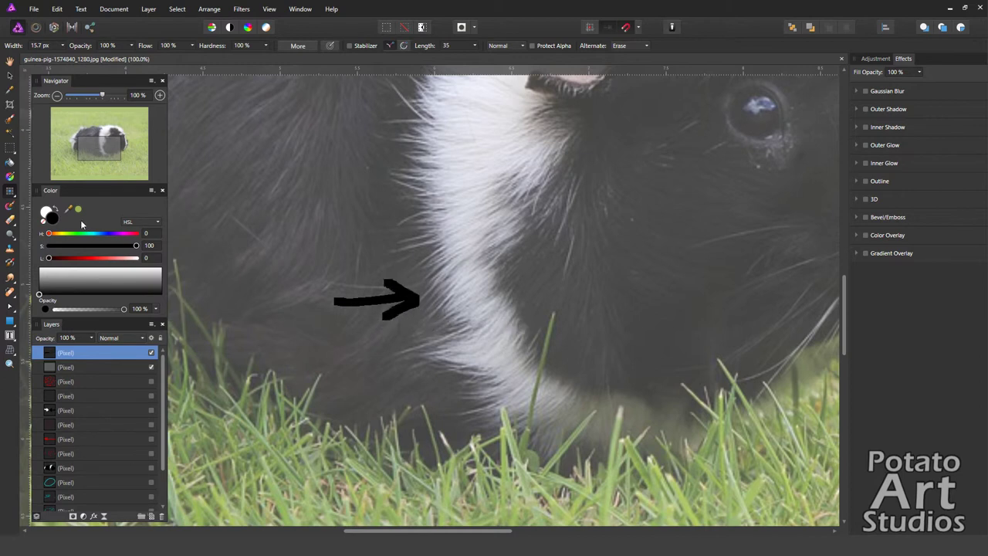
pyautogui.click(55, 210)
pyautogui.moveTo(523, 301)
pyautogui.mouseDown()
pyautogui.moveTo(451, 299)
pyautogui.moveTo(466, 288)
pyautogui.moveTo(456, 304)
pyautogui.moveTo(498, 318)
pyautogui.mouseUp()
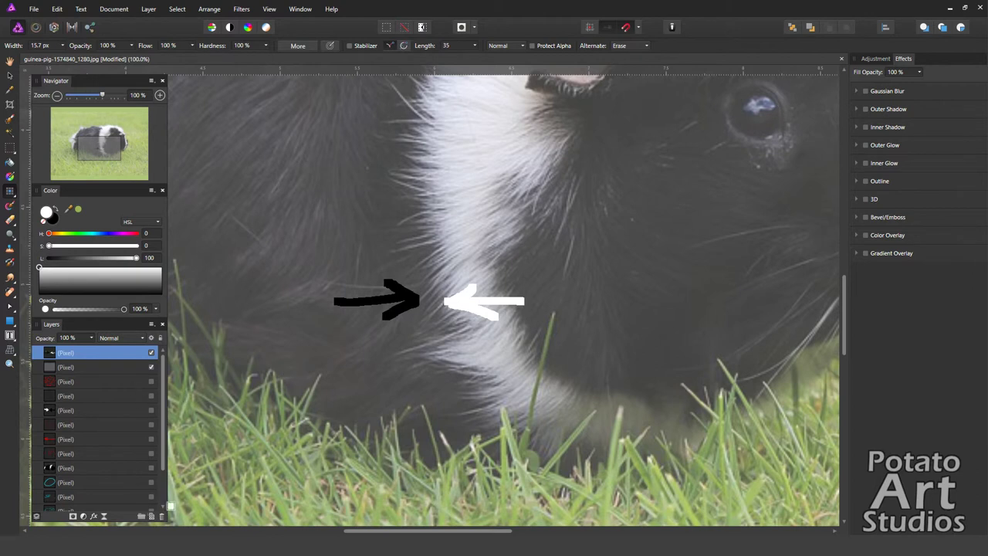
# Hide that layer, add a new pixel layer and paint white leftward arrows down the lower band
pyautogui.click(152, 354)
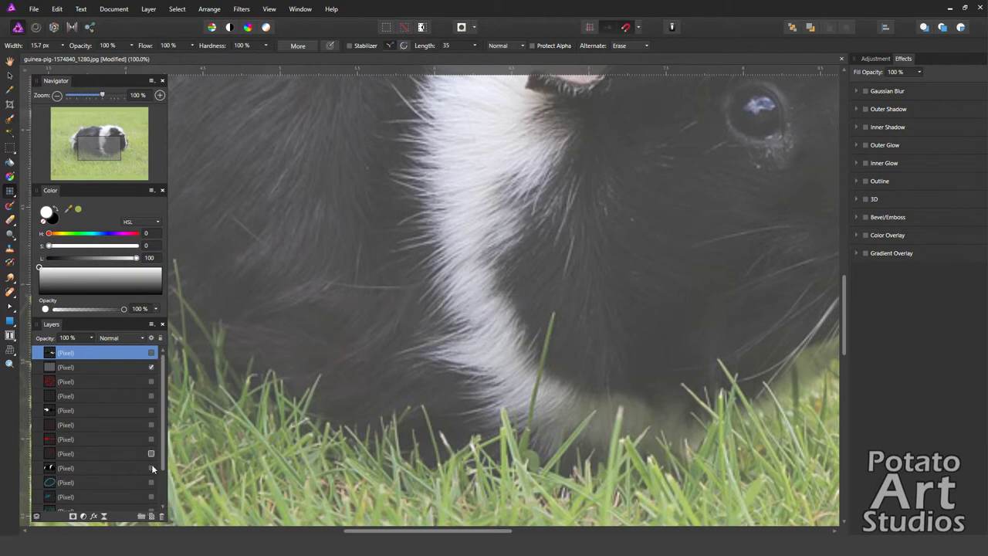
pyautogui.click(151, 516)
pyautogui.moveTo(488, 206)
pyautogui.mouseDown()
pyautogui.moveTo(408, 235)
pyautogui.moveTo(425, 247)
pyautogui.moveTo(421, 286)
pyautogui.mouseUp()
pyautogui.moveTo(420, 265)
pyautogui.mouseDown()
pyautogui.moveTo(420, 285)
pyautogui.moveTo(440, 286)
pyautogui.moveTo(421, 326)
pyautogui.moveTo(442, 325)
pyautogui.moveTo(417, 362)
pyautogui.moveTo(440, 374)
pyautogui.mouseUp()
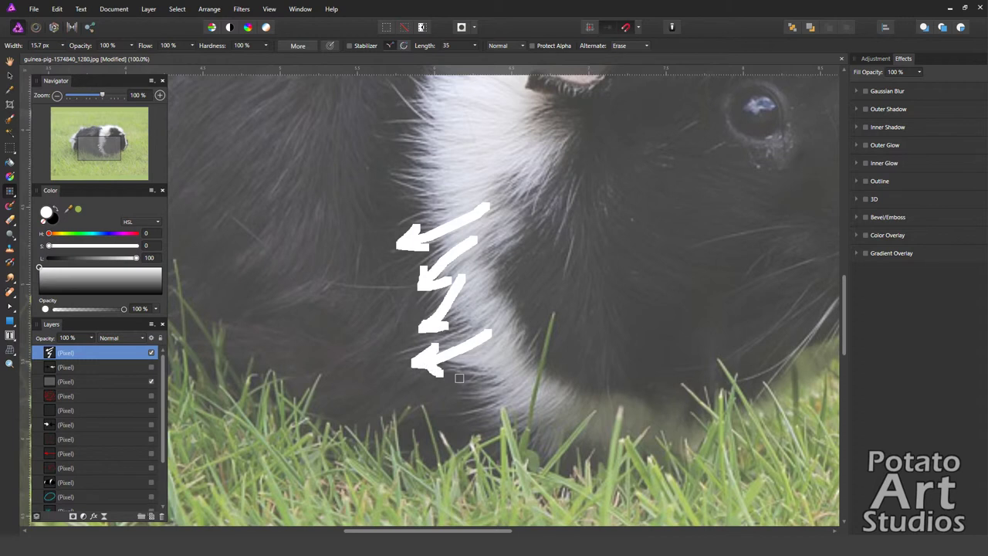
pyautogui.moveTo(542, 381)
pyautogui.mouseDown()
pyautogui.moveTo(464, 382)
pyautogui.moveTo(485, 397)
pyautogui.mouseUp()
pyautogui.moveTo(539, 395)
pyautogui.mouseDown()
pyautogui.moveTo(466, 413)
pyautogui.moveTo(482, 429)
pyautogui.mouseUp()
# Paint white leftward arrows up to the top of the band, then hide that layer and add another
pyautogui.moveTo(487, 184); pyautogui.dragTo(385, 182)
pyautogui.moveTo(385, 181); pyautogui.dragTo(404, 170)
pyautogui.moveTo(500, 146)
pyautogui.mouseDown()
pyautogui.moveTo(407, 131)
pyautogui.moveTo(430, 121)
pyautogui.moveTo(411, 121)
pyautogui.moveTo(414, 133)
pyautogui.moveTo(465, 158)
pyautogui.moveTo(385, 154)
pyautogui.mouseUp()
pyautogui.moveTo(385, 154)
pyautogui.mouseDown()
pyautogui.moveTo(406, 162)
pyautogui.moveTo(408, 146)
pyautogui.mouseUp()
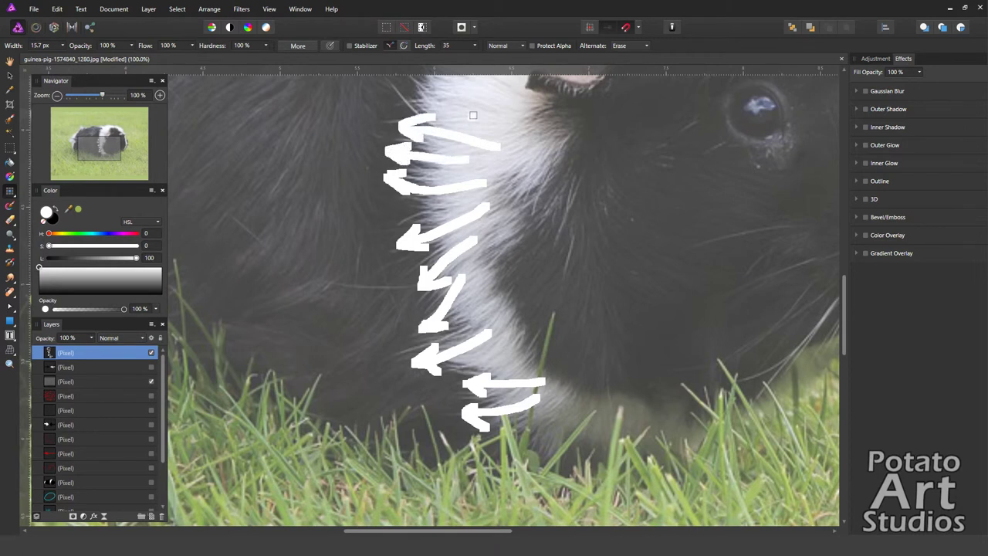
pyautogui.moveTo(482, 115); pyautogui.dragTo(414, 101)
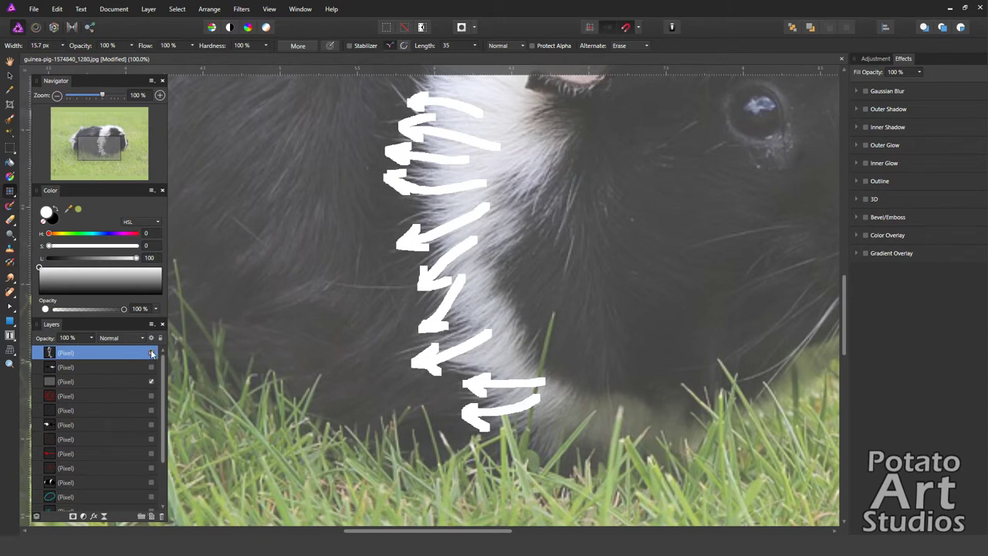
pyautogui.click(151, 353)
pyautogui.click(151, 516)
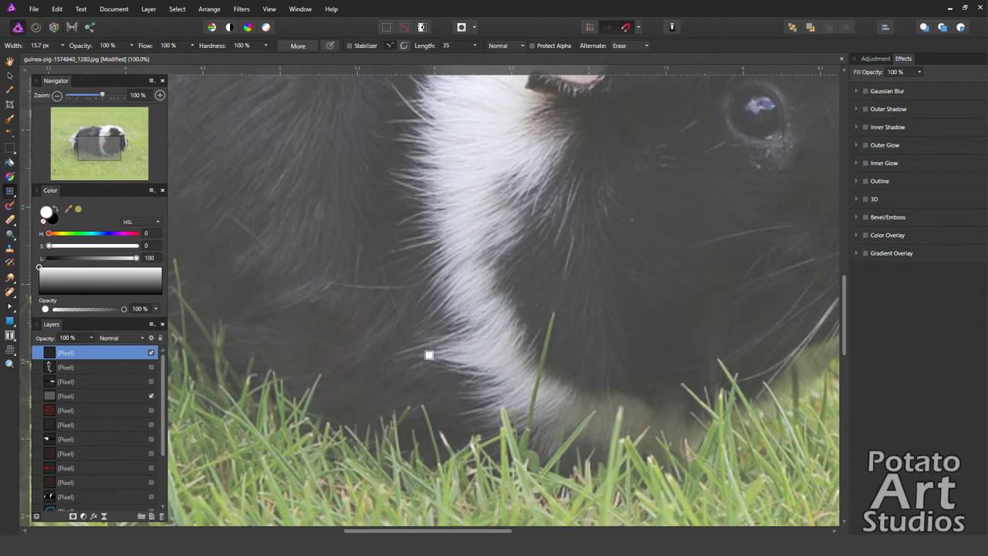
# Paint a white rightward arrow and an opposing black arrow on the lower white fur, then hide that layer and add a new one
pyautogui.moveTo(421, 355)
pyautogui.mouseDown()
pyautogui.moveTo(499, 349)
pyautogui.moveTo(475, 336)
pyautogui.moveTo(505, 349)
pyautogui.mouseUp()
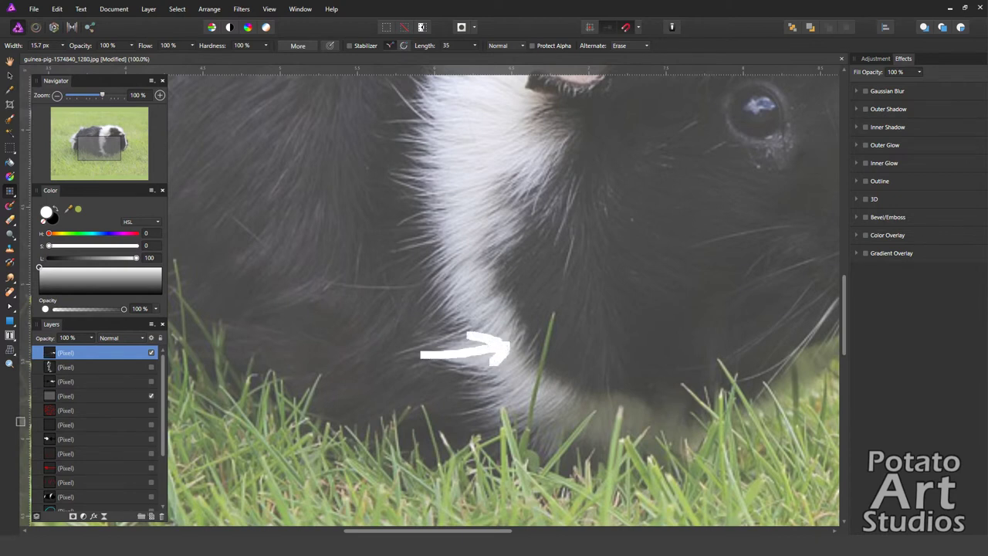
pyautogui.press('x')
pyautogui.moveTo(588, 314)
pyautogui.mouseDown()
pyautogui.moveTo(537, 338)
pyautogui.moveTo(538, 330)
pyautogui.moveTo(571, 343)
pyautogui.mouseUp()
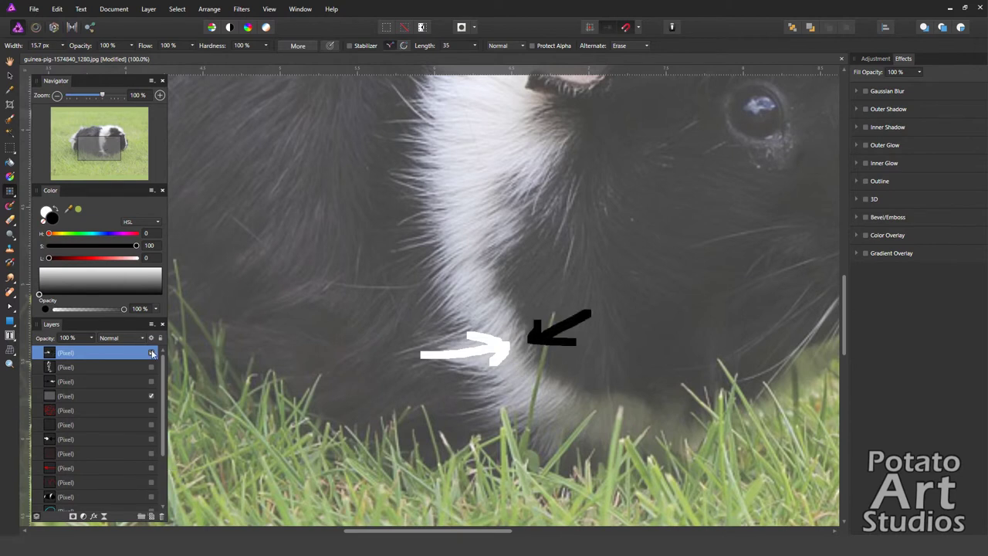
pyautogui.click(150, 352)
pyautogui.click(152, 517)
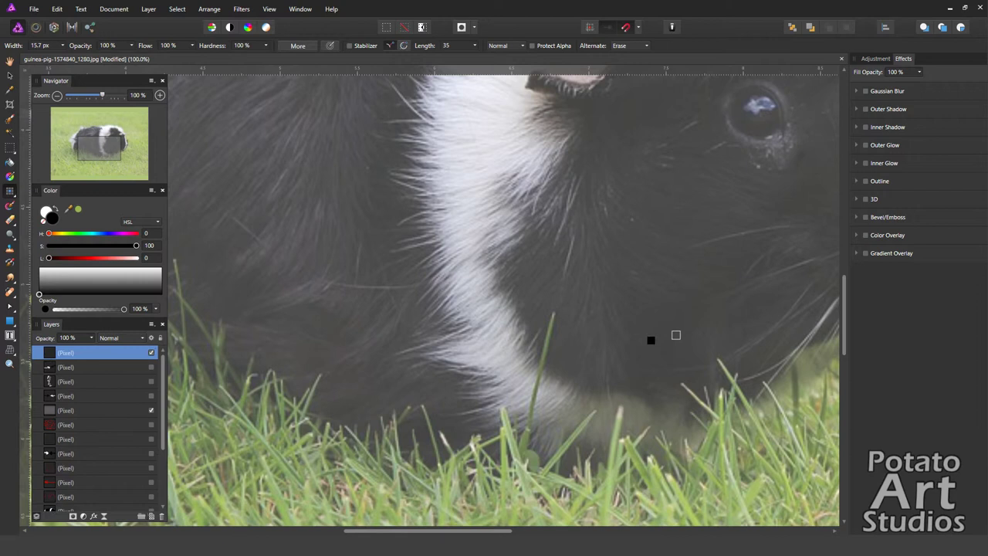
# Paint a column of black down-left arrows down the dark fur beside the white band
pyautogui.moveTo(562, 265)
pyautogui.mouseDown()
pyautogui.moveTo(499, 315)
pyautogui.moveTo(531, 312)
pyautogui.mouseUp()
pyautogui.moveTo(552, 303); pyautogui.dragTo(516, 345)
pyautogui.moveTo(583, 319)
pyautogui.mouseDown()
pyautogui.moveTo(539, 377)
pyautogui.moveTo(575, 374)
pyautogui.mouseUp()
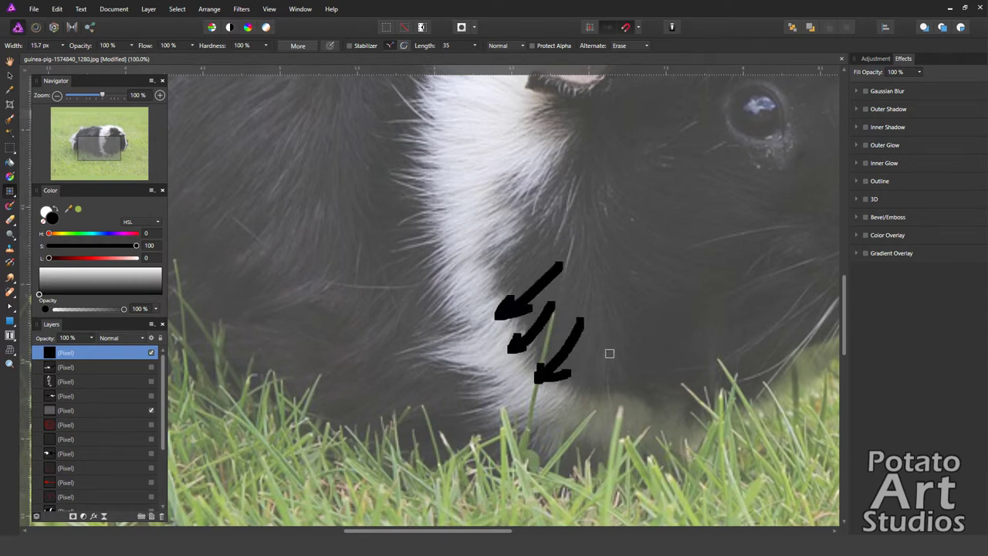
pyautogui.moveTo(616, 326)
pyautogui.mouseDown()
pyautogui.moveTo(580, 397)
pyautogui.moveTo(594, 407)
pyautogui.mouseUp()
pyautogui.moveTo(551, 222)
pyautogui.mouseDown()
pyautogui.moveTo(509, 294)
pyautogui.moveTo(494, 287)
pyautogui.mouseUp()
pyautogui.moveTo(656, 356)
pyautogui.mouseDown()
pyautogui.moveTo(638, 395)
pyautogui.moveTo(627, 392)
pyautogui.moveTo(632, 417)
pyautogui.moveTo(654, 400)
pyautogui.moveTo(656, 432)
pyautogui.mouseUp()
pyautogui.moveTo(569, 168)
pyautogui.mouseDown()
pyautogui.moveTo(517, 220)
pyautogui.moveTo(541, 224)
pyautogui.mouseUp()
pyautogui.moveTo(130, 136); pyautogui.dragTo(76, 143)
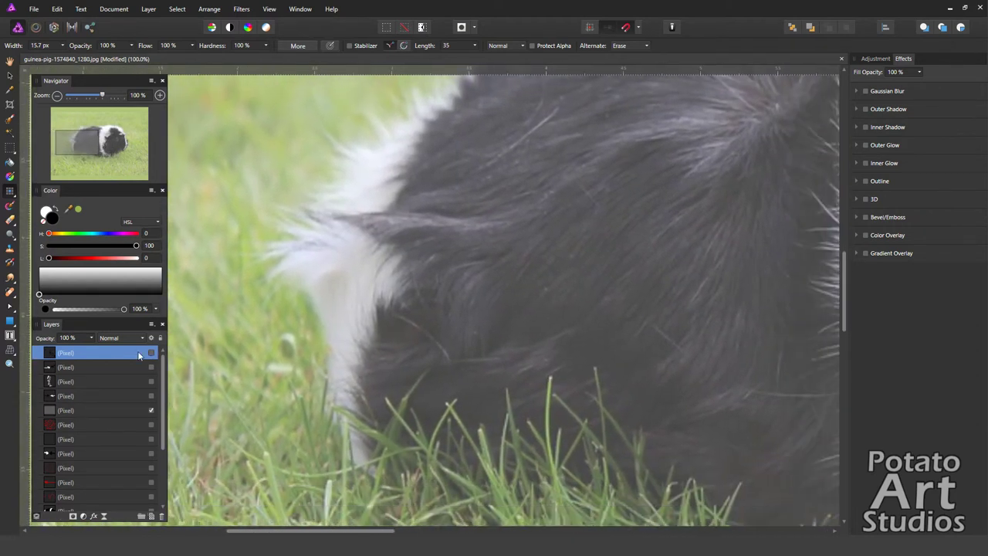
# Paint opposing white and black arrows at the rump's white tuft, hide that layer and add a new pixel layer
pyautogui.press('x')
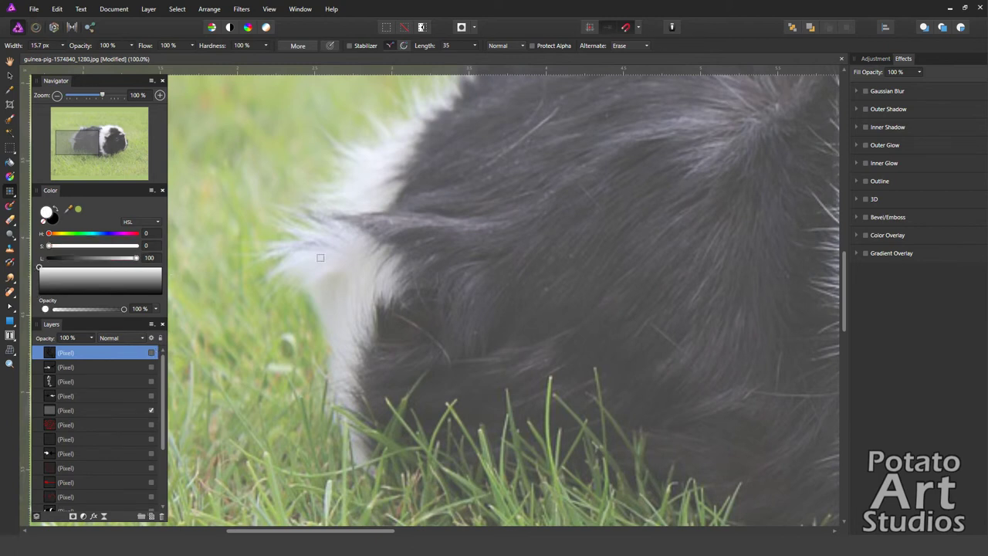
pyautogui.click(152, 353)
pyautogui.moveTo(360, 259)
pyautogui.mouseDown()
pyautogui.moveTo(386, 274)
pyautogui.moveTo(363, 284)
pyautogui.mouseUp()
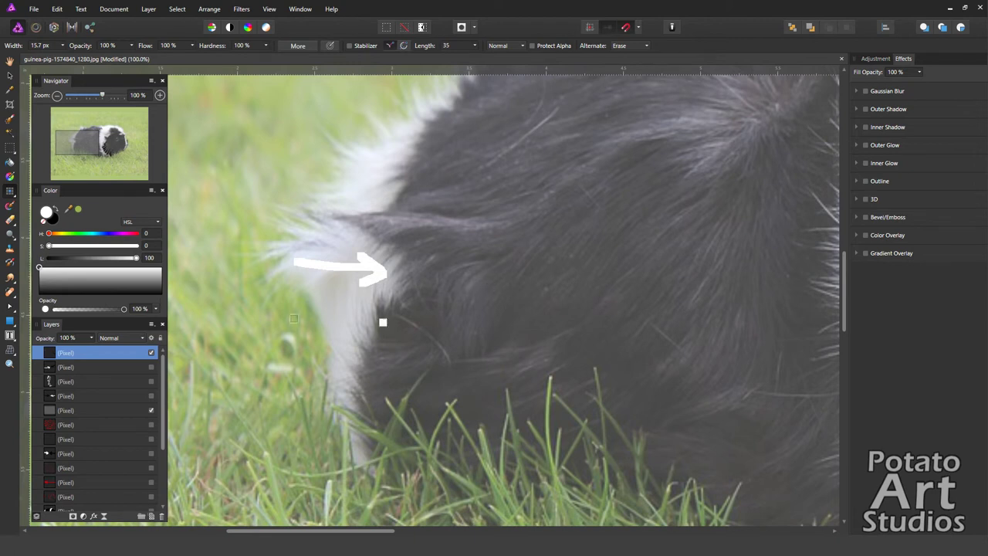
pyautogui.press('x')
pyautogui.moveTo(487, 276)
pyautogui.mouseDown()
pyautogui.moveTo(406, 286)
pyautogui.moveTo(415, 276)
pyautogui.moveTo(406, 282)
pyautogui.moveTo(424, 298)
pyautogui.mouseUp()
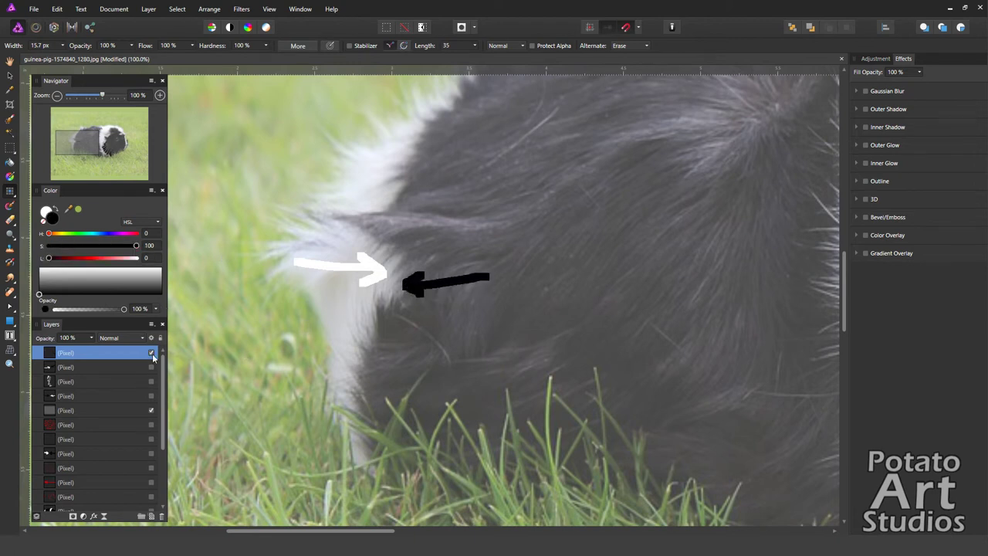
pyautogui.click(151, 353)
pyautogui.click(152, 517)
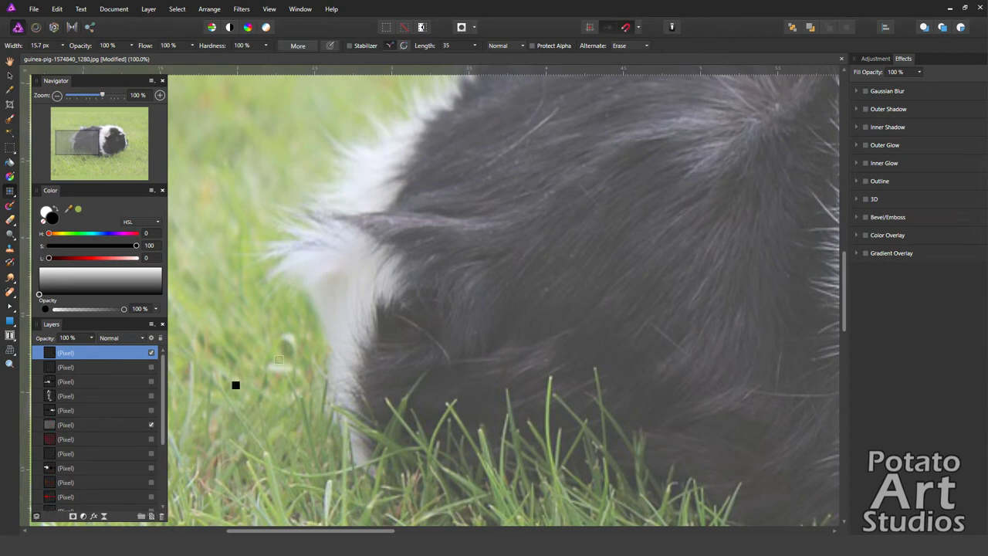
# Paint curved black leftward arrows along the rump edge from bottom to top
pyautogui.moveTo(461, 239); pyautogui.dragTo(371, 270)
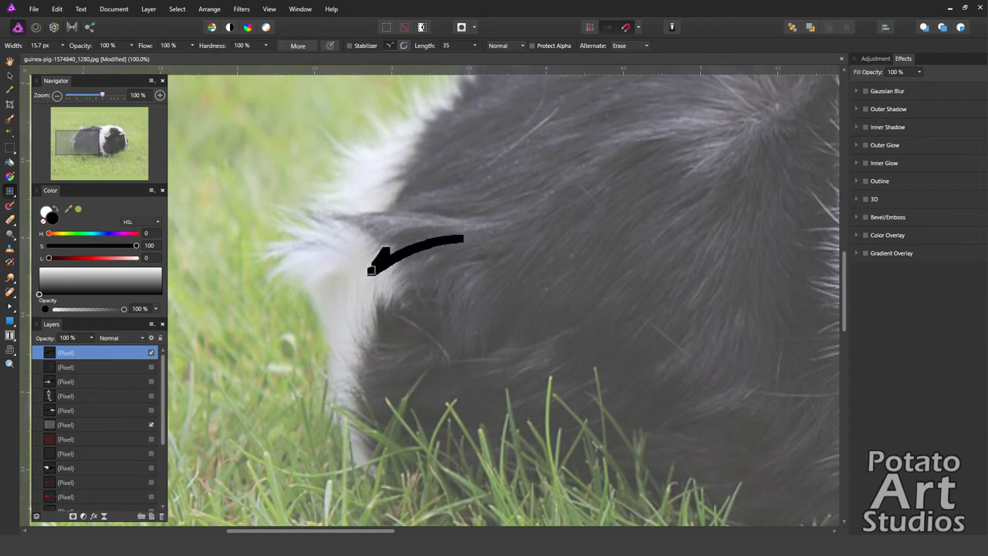
pyautogui.moveTo(453, 268); pyautogui.dragTo(379, 301)
pyautogui.moveTo(383, 368); pyautogui.dragTo(362, 328)
pyautogui.moveTo(424, 341); pyautogui.dragTo(372, 324)
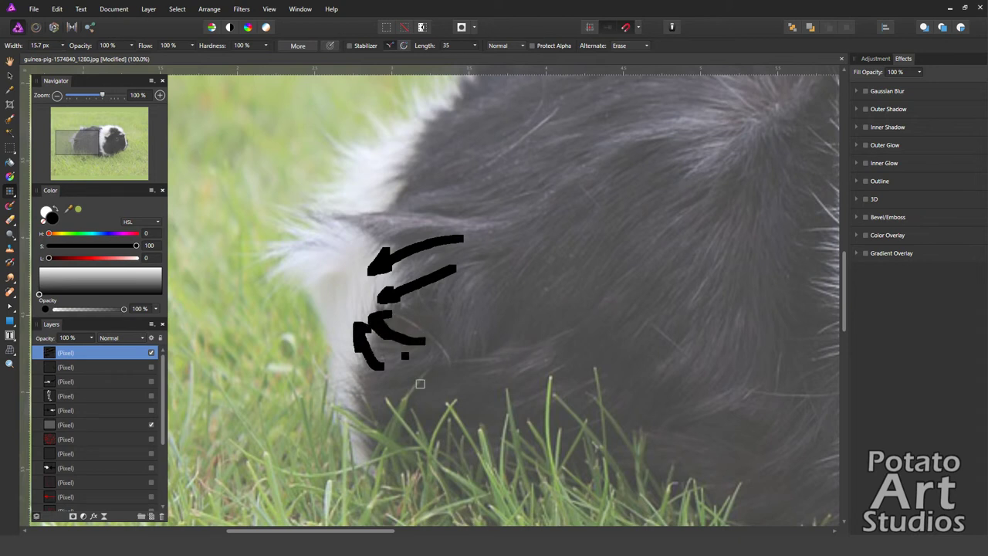
pyautogui.moveTo(423, 398)
pyautogui.mouseDown()
pyautogui.moveTo(360, 397)
pyautogui.moveTo(355, 407)
pyautogui.mouseUp()
pyautogui.moveTo(475, 188)
pyautogui.mouseDown()
pyautogui.moveTo(397, 214)
pyautogui.moveTo(423, 216)
pyautogui.mouseUp()
pyautogui.moveTo(459, 158); pyautogui.dragTo(370, 191)
pyautogui.moveTo(475, 139); pyautogui.dragTo(369, 156)
pyautogui.moveTo(494, 117); pyautogui.dragTo(406, 125)
pyautogui.moveTo(429, 113)
pyautogui.mouseDown()
pyautogui.moveTo(409, 125)
pyautogui.moveTo(416, 131)
pyautogui.mouseUp()
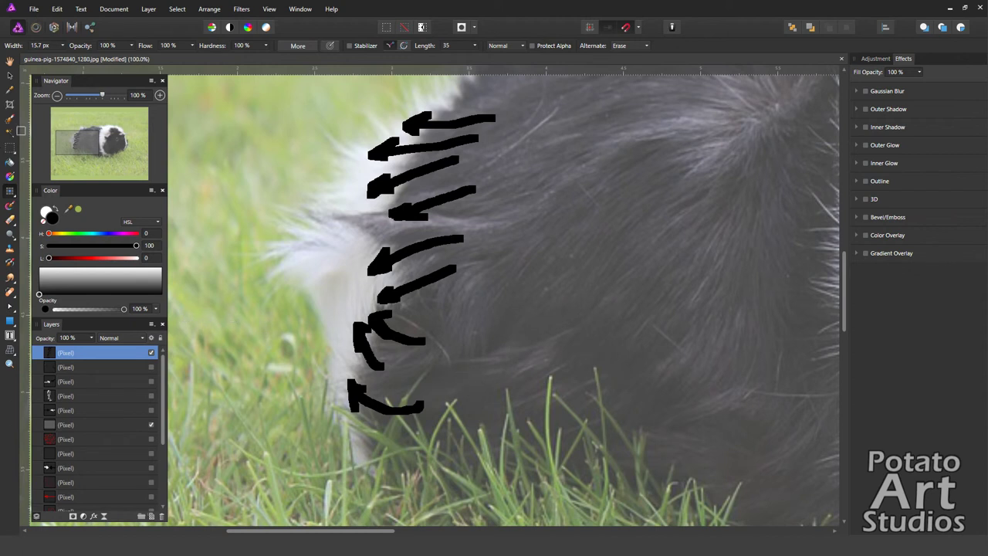
# Zoom out to 50% centred on the guinea pig and hide the rump arrows layer
pyautogui.moveTo(75, 148); pyautogui.dragTo(86, 148)
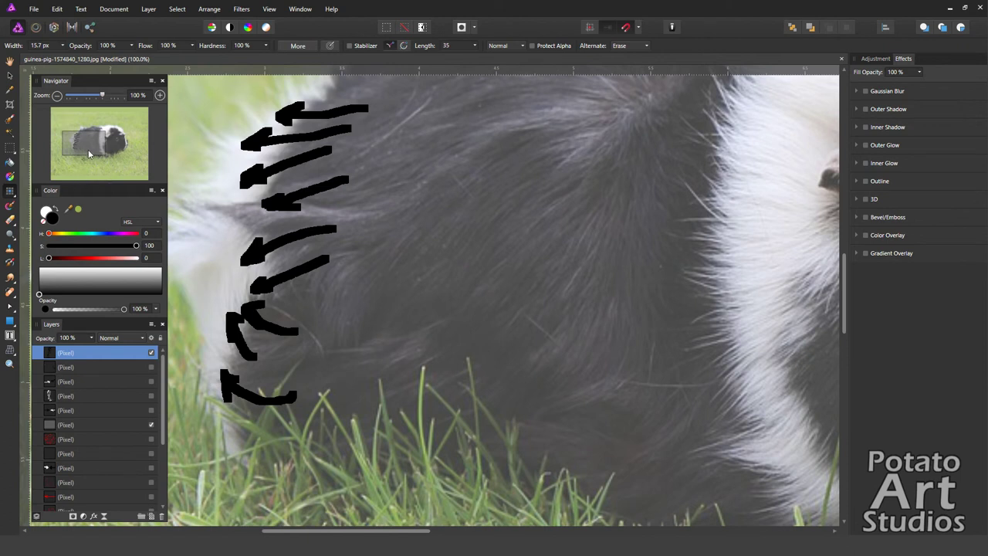
pyautogui.click(57, 97)
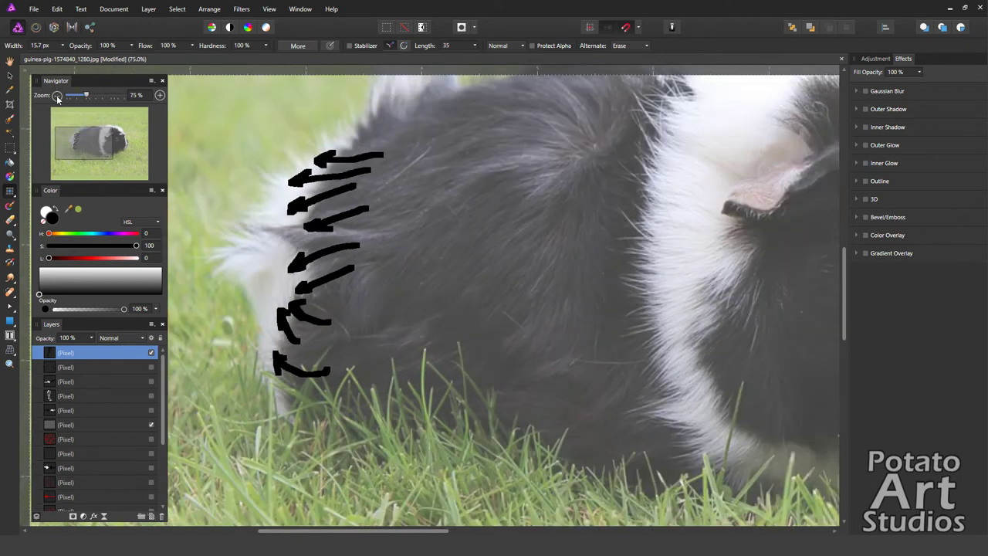
pyautogui.click(57, 96)
pyautogui.moveTo(81, 143)
pyautogui.mouseDown()
pyautogui.moveTo(107, 144)
pyautogui.moveTo(93, 140)
pyautogui.mouseUp()
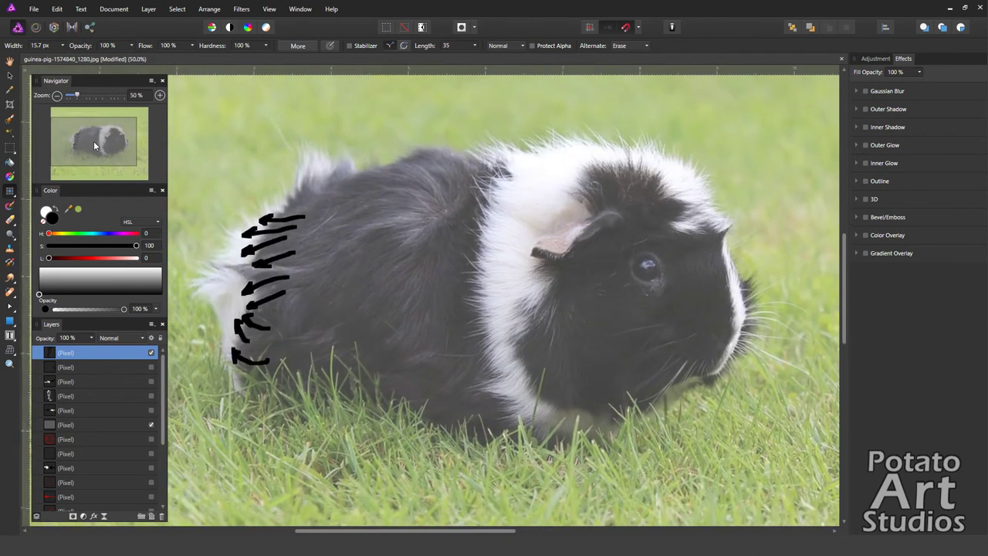
pyautogui.click(151, 353)
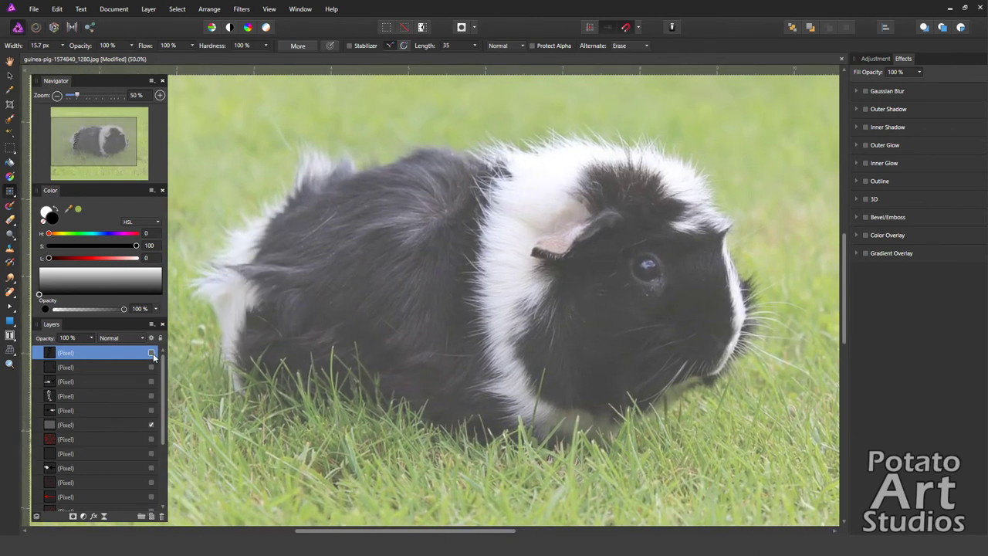
# Hide the pale overlay layer and zoom out to 25% to show the whole colour photo
pyautogui.click(151, 424)
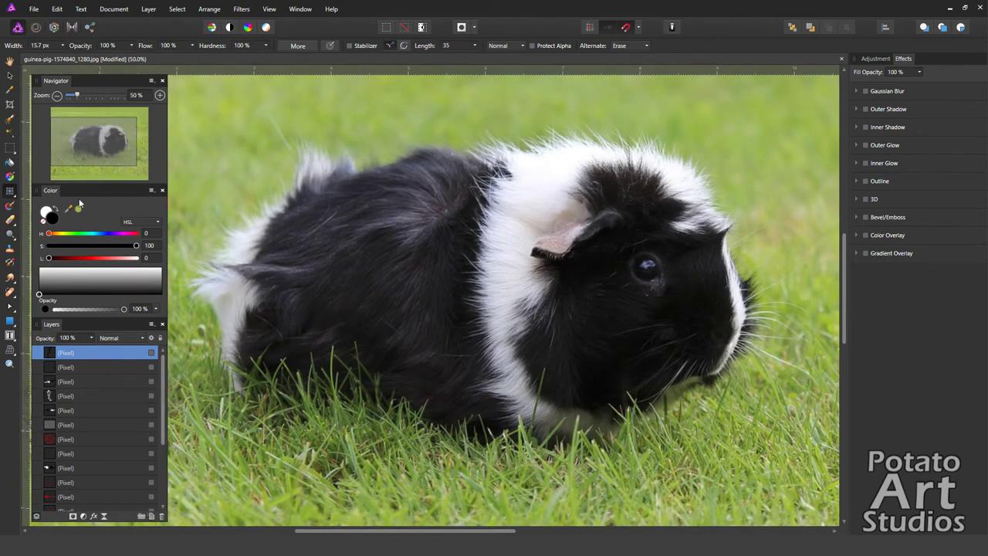
pyautogui.moveTo(93, 140)
pyautogui.mouseDown()
pyautogui.moveTo(71, 137)
pyautogui.moveTo(91, 149)
pyautogui.mouseUp()
pyautogui.click(56, 95)
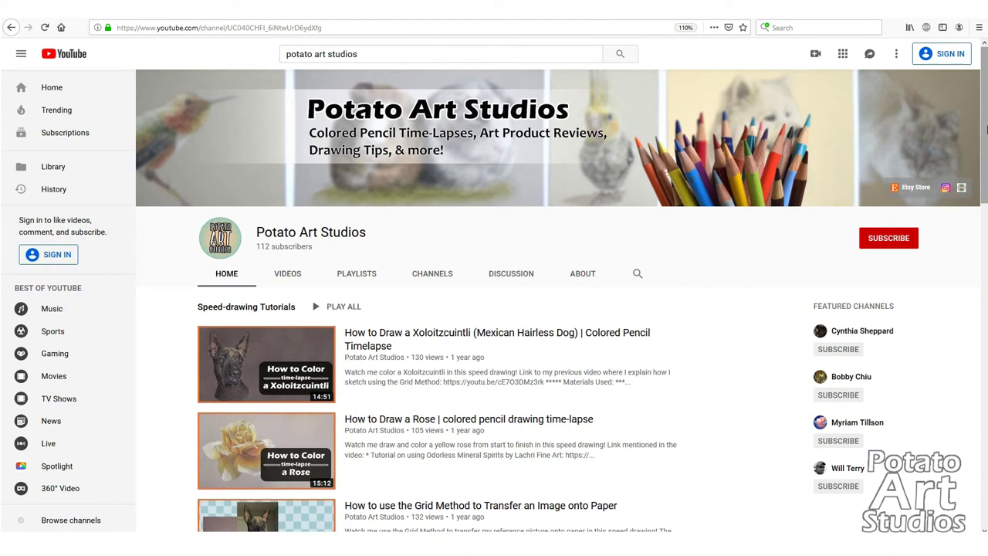
# Open the channel's Speed-drawing Tutorials playlist from the Playlists tab and scroll through its 16 videos
pyautogui.moveTo(986, 129); pyautogui.dragTo(986, 178)
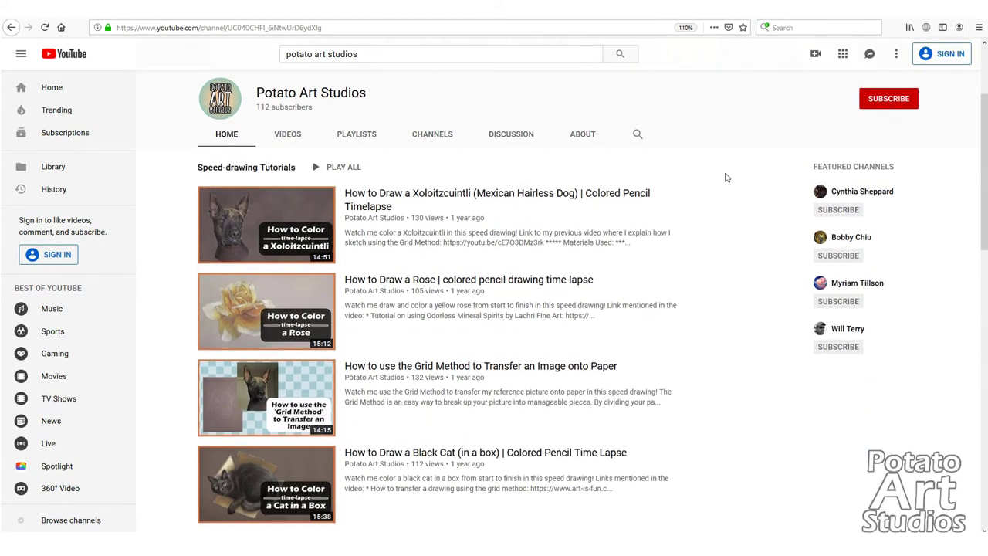
pyautogui.click(354, 142)
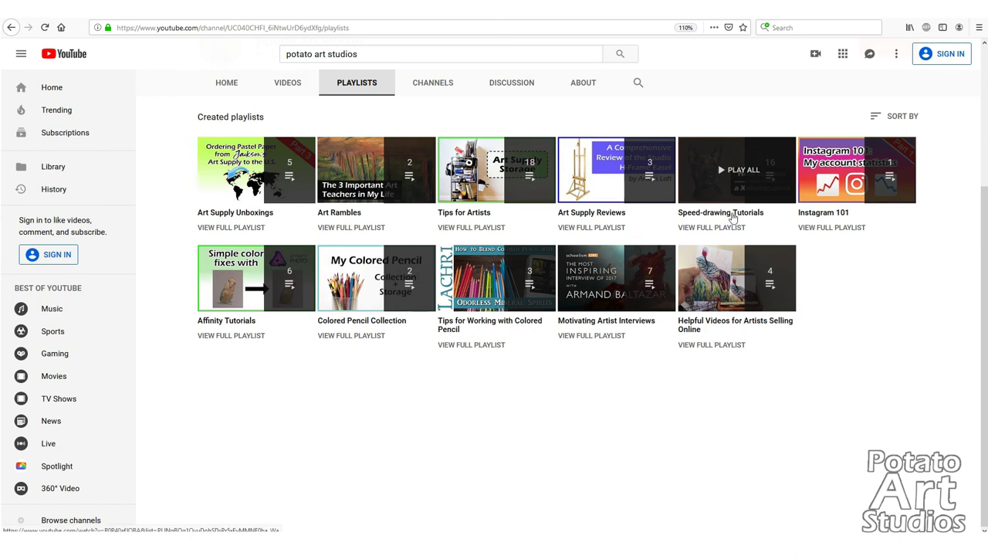
pyautogui.click(733, 218)
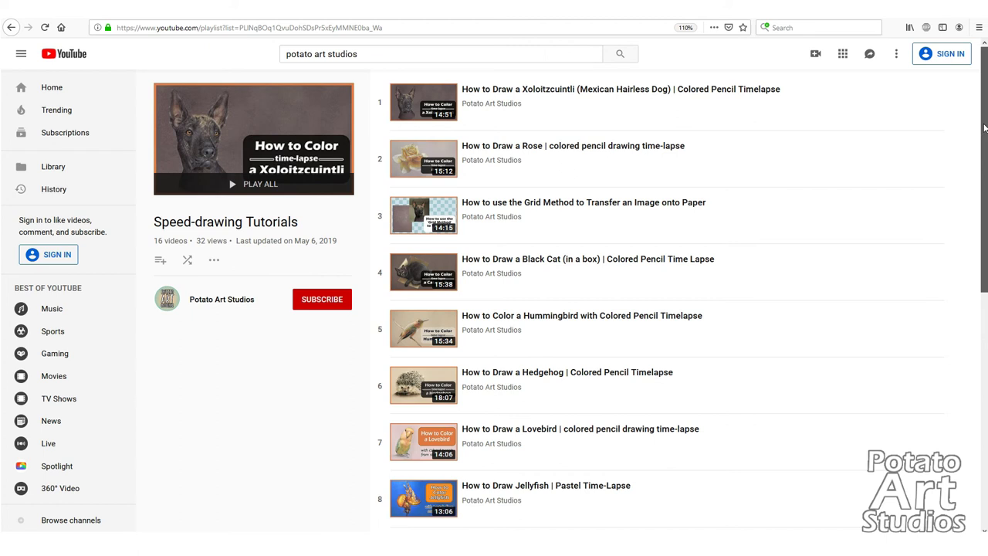
pyautogui.moveTo(984, 127); pyautogui.dragTo(986, 363)
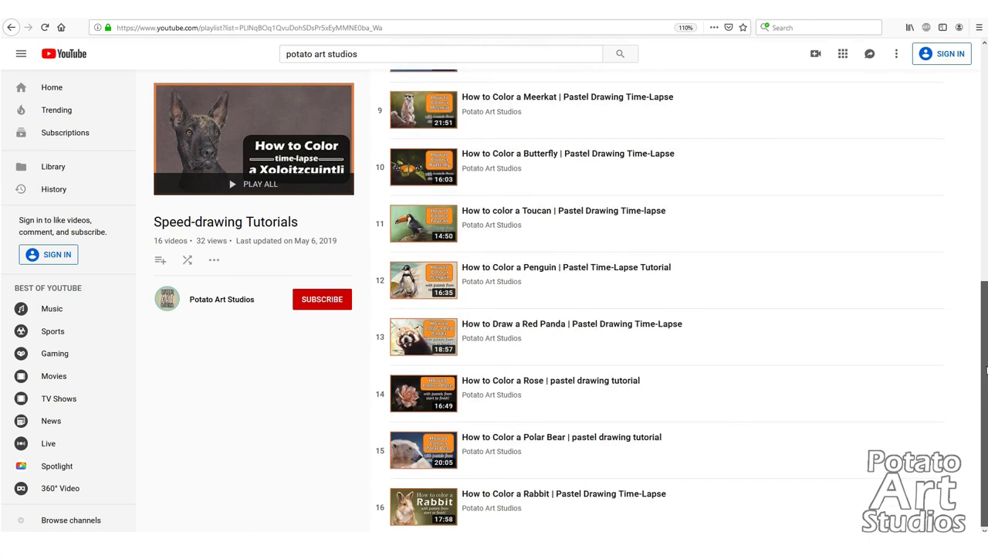